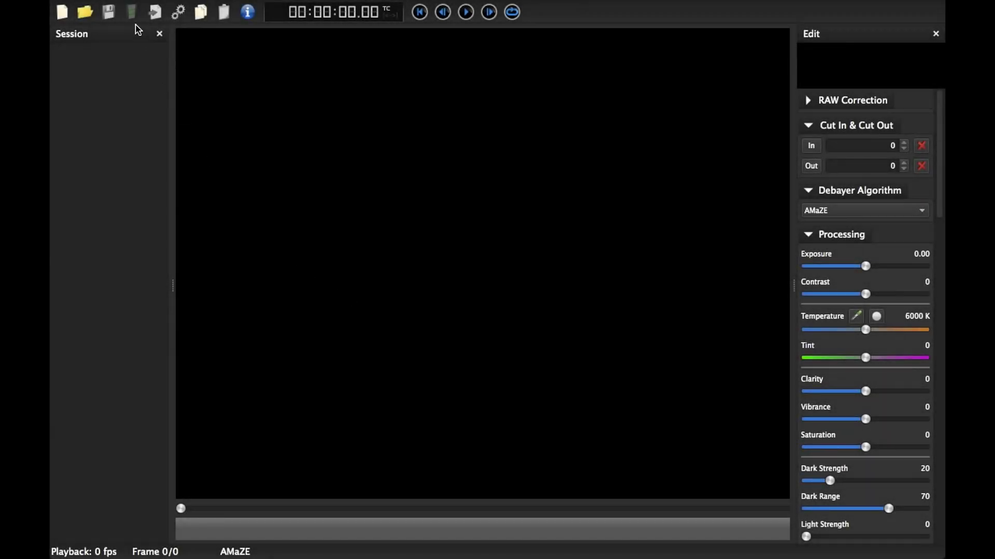
# - Open the five MLV files from RAW, then preview M24-1001, M24-1007, M24-1207, M24-1214 and M24-1259
pyautogui.click(133, 15)
pyautogui.moveTo(493, 201); pyautogui.dragTo(492, 132)
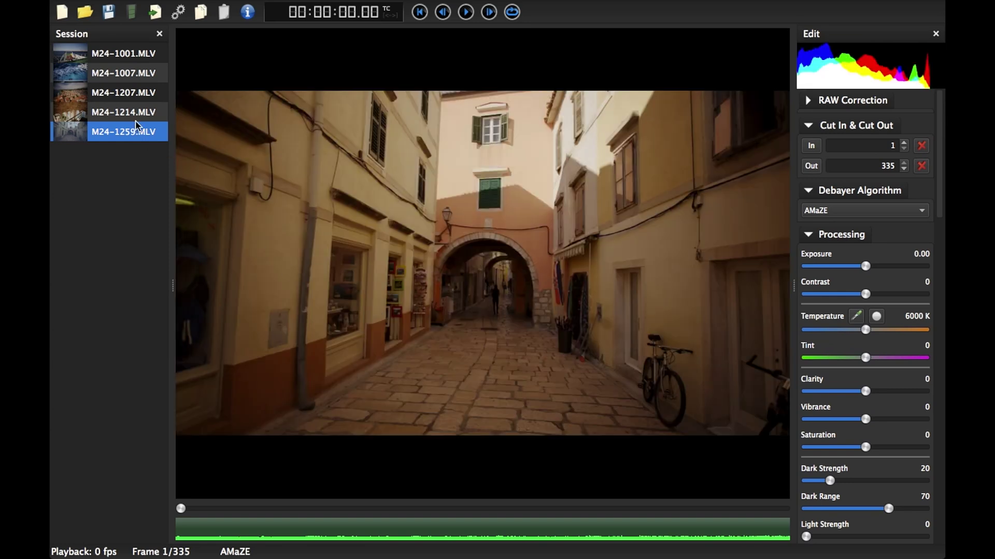
pyautogui.click(123, 55)
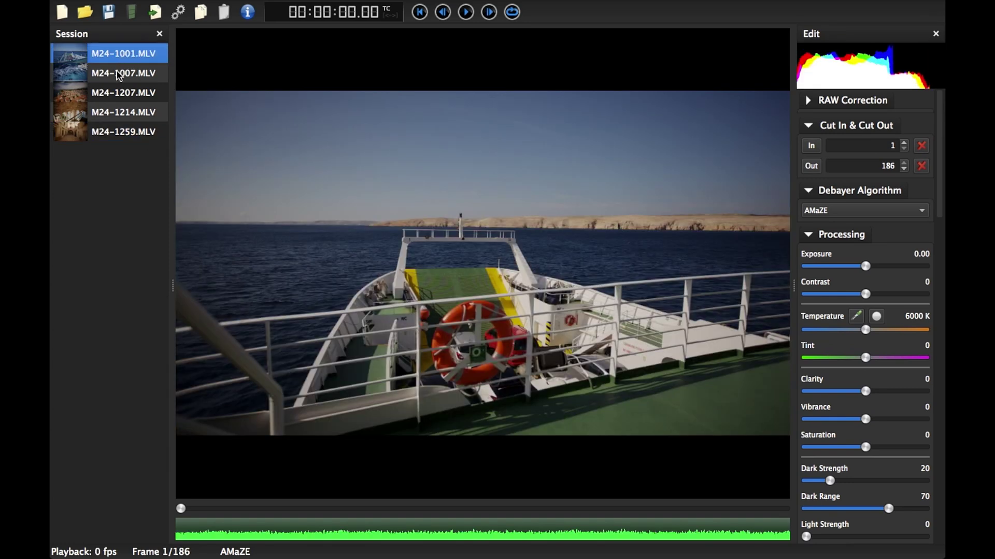
pyautogui.click(117, 79)
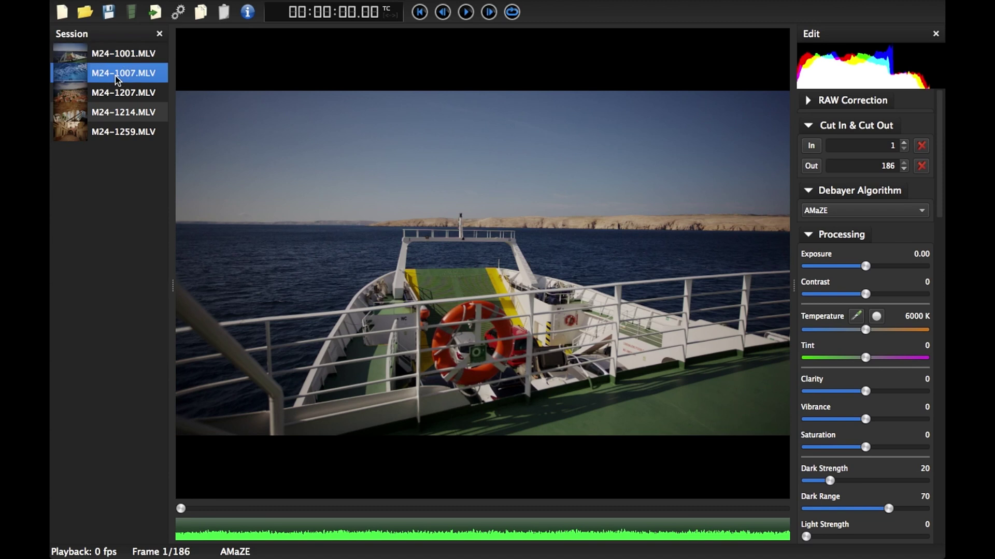
pyautogui.click(118, 98)
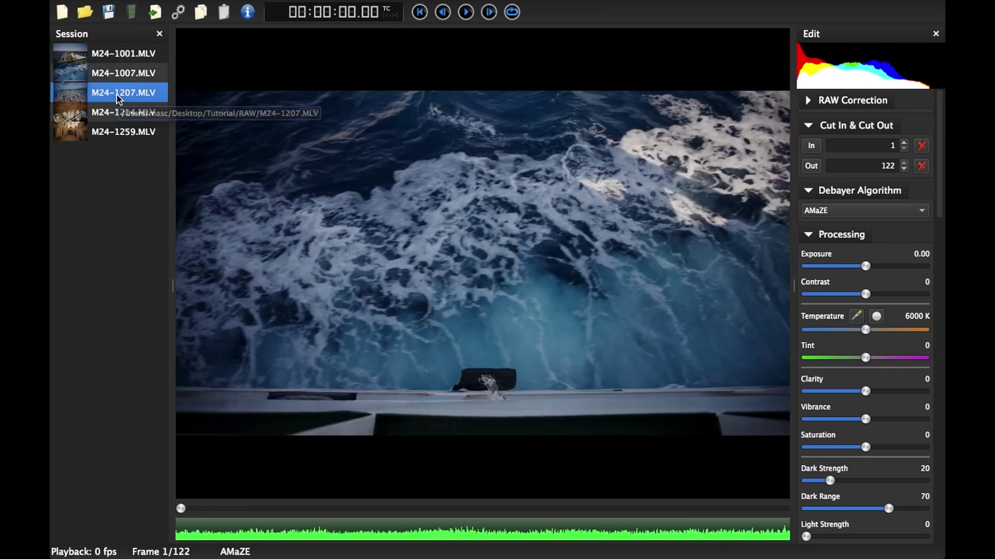
pyautogui.click(118, 121)
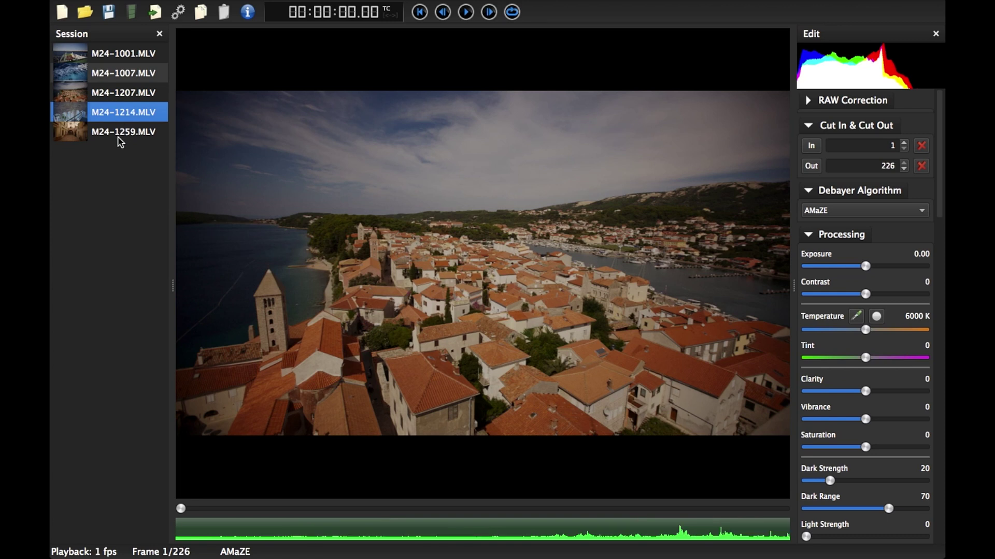
pyautogui.click(119, 138)
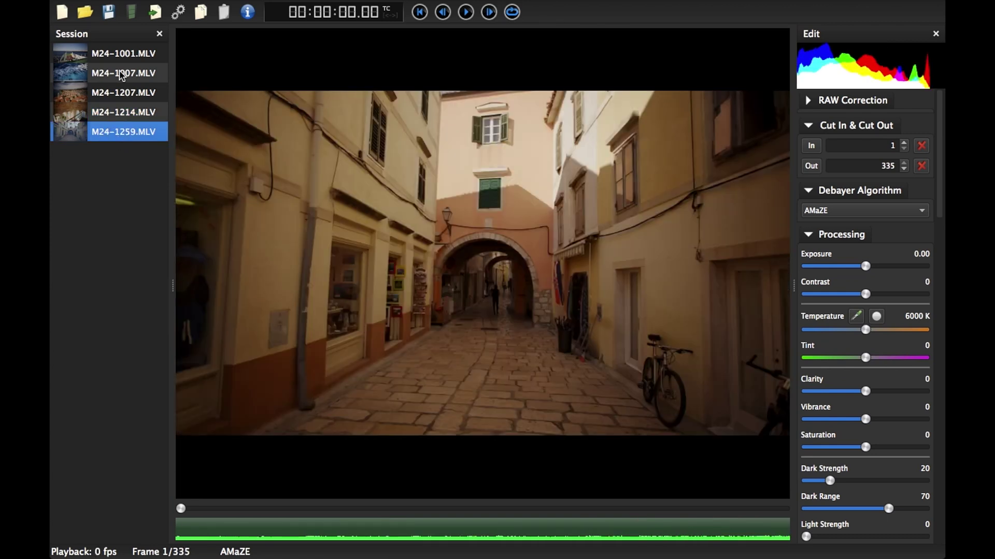
pyautogui.click(120, 55)
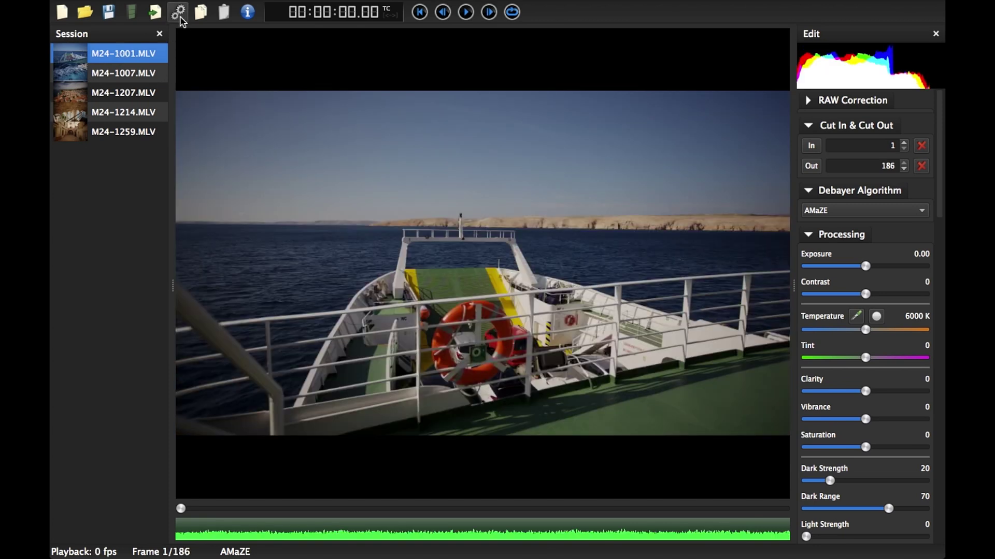
# - Set the export to the Proxy 1:1 preset (ProRes 422 Proxy) with Force Bilinear debayering
pyautogui.click(178, 13)
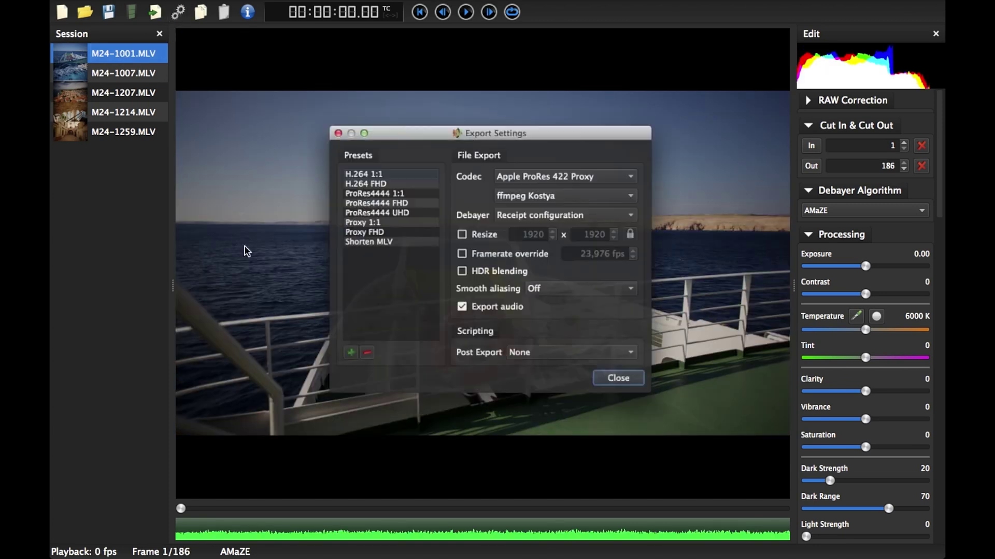
pyautogui.click(373, 219)
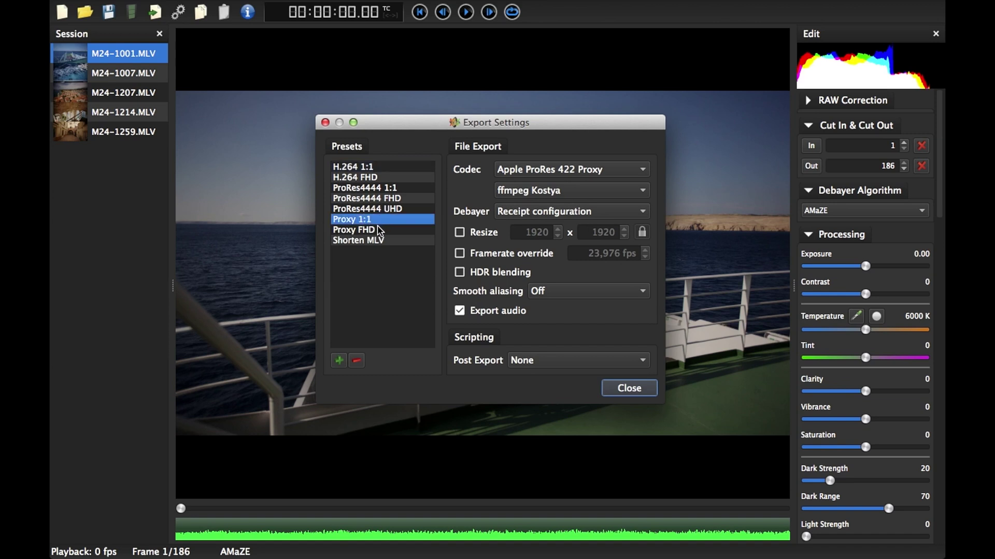
pyautogui.click(521, 213)
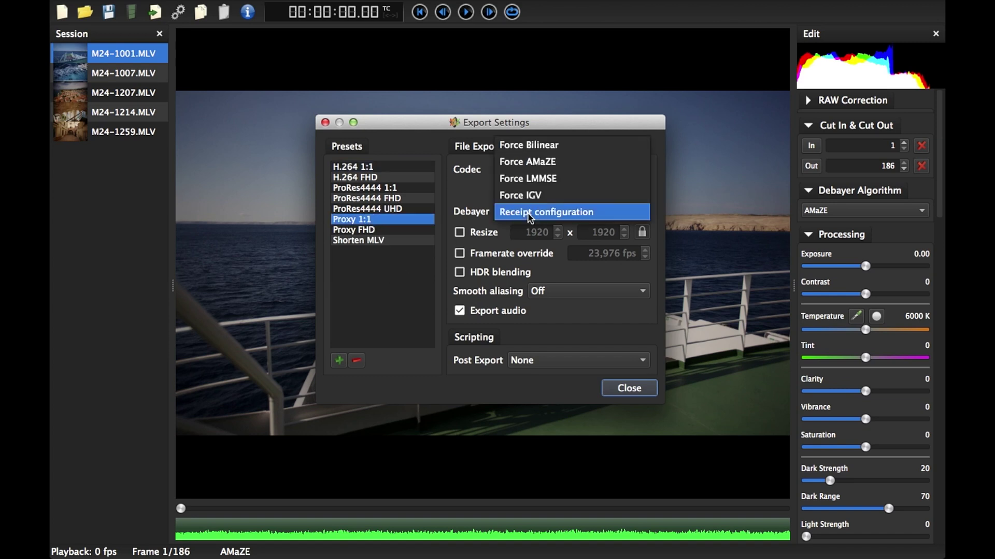
pyautogui.click(544, 145)
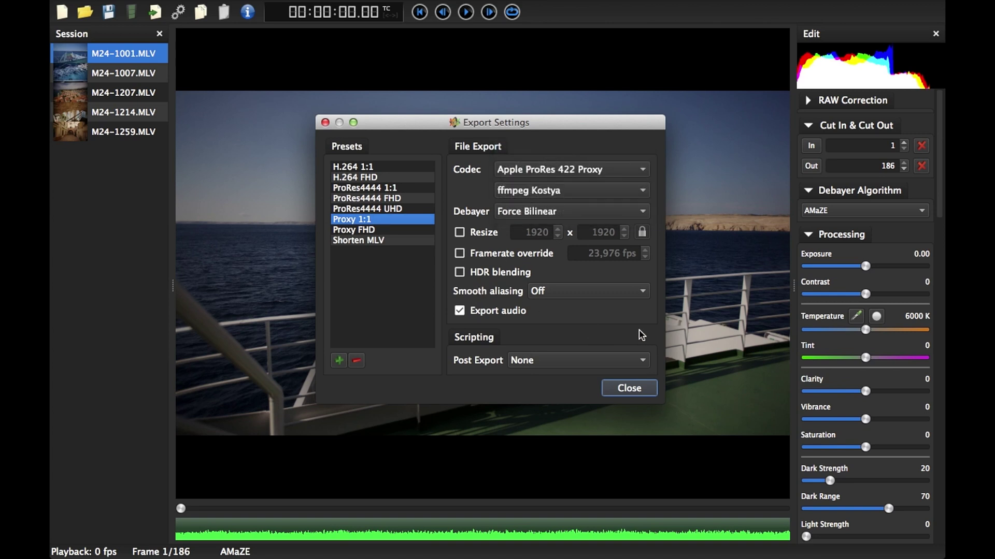
pyautogui.click(629, 389)
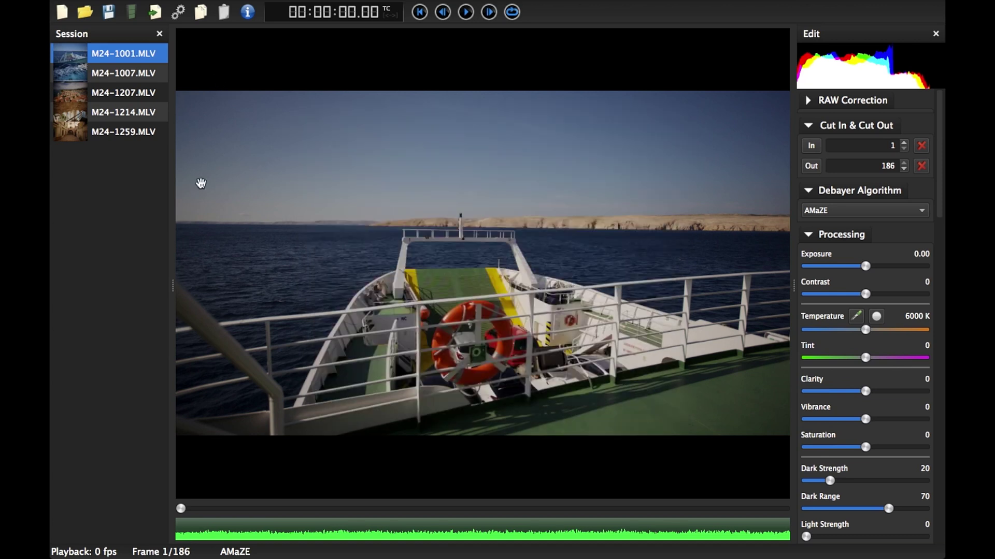
# - Export all five session clips into a newly created 'Proxy' folder
pyautogui.moveTo(127, 131); pyautogui.dragTo(132, 55)
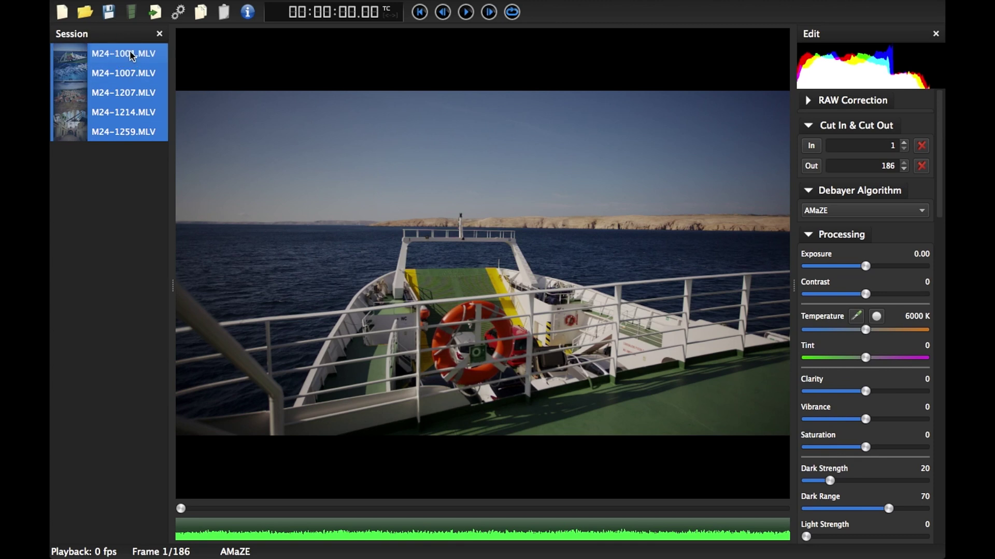
pyautogui.click(151, 15)
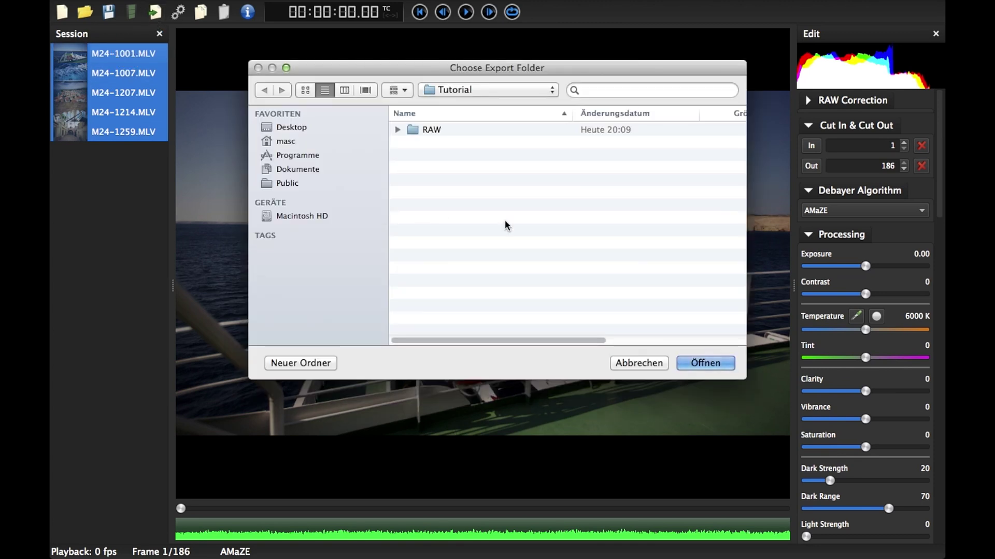
pyautogui.click(309, 364)
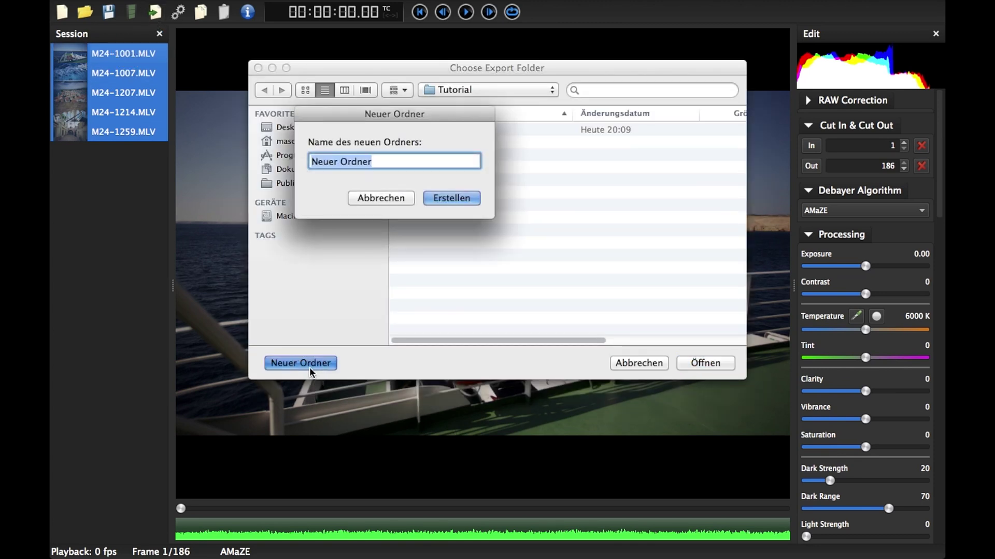
pyautogui.write('Proxy')
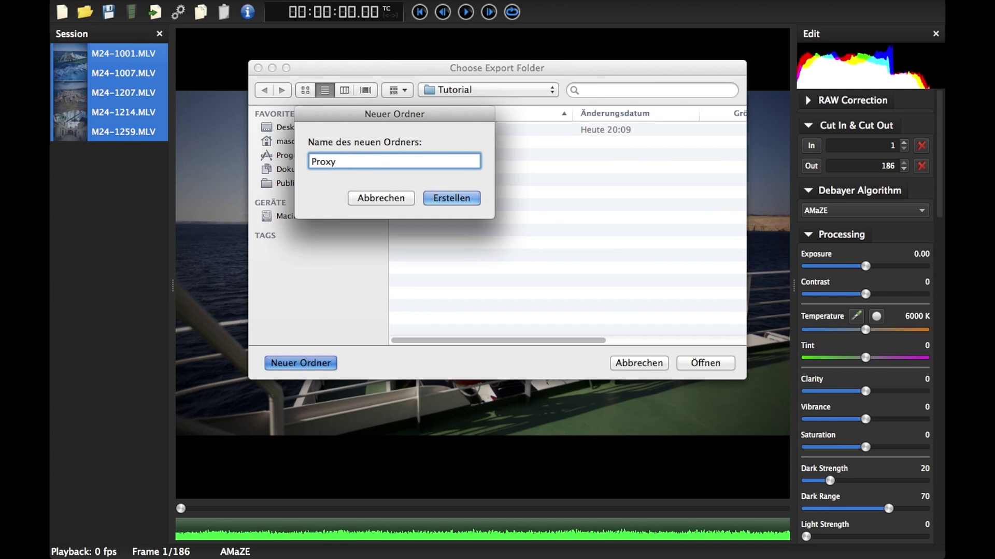
pyautogui.press('Return')
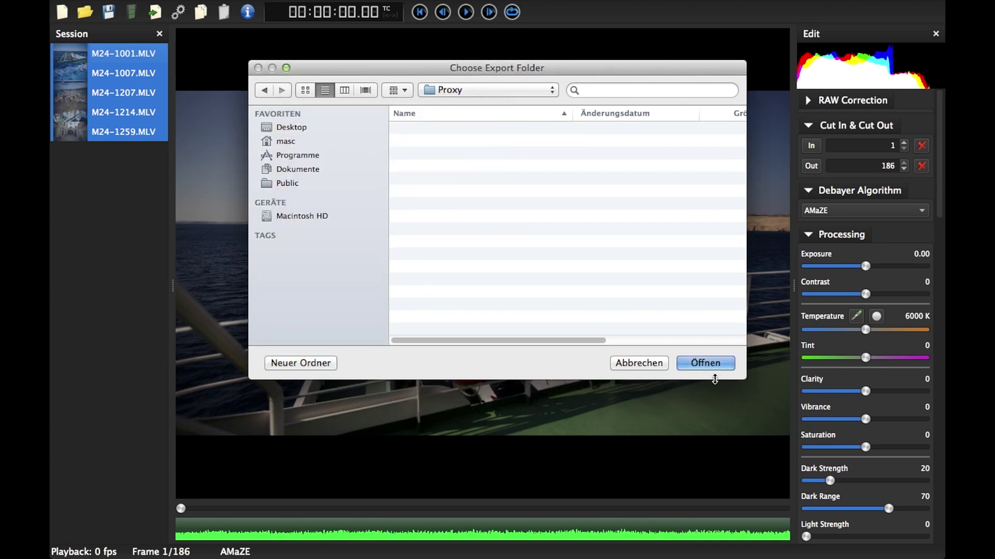
pyautogui.click(711, 361)
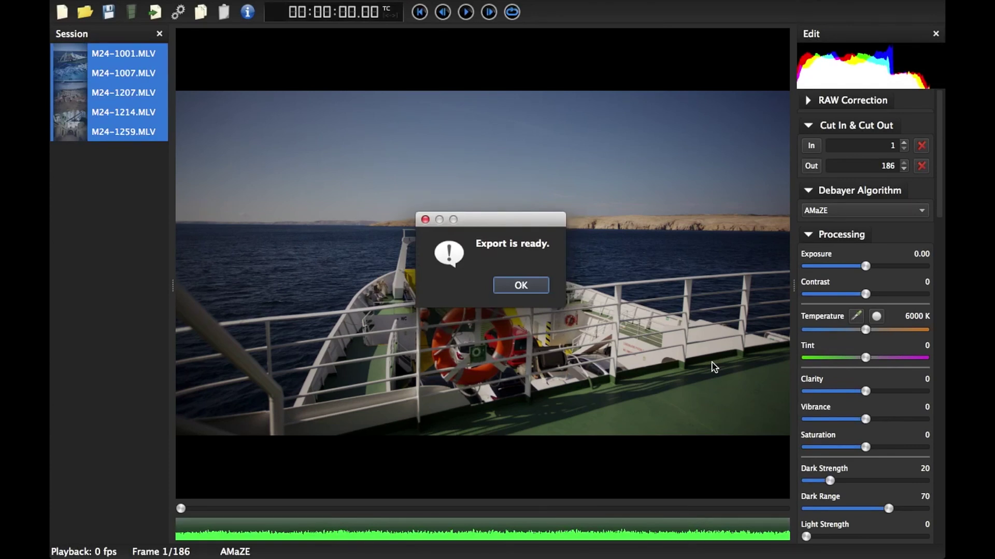
pyautogui.click(531, 288)
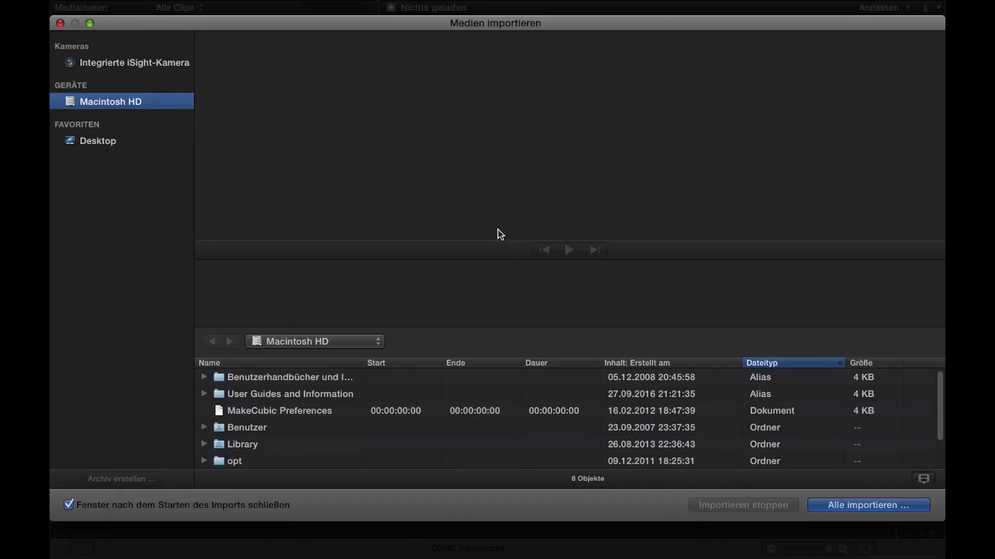
# - Choose the Proxy folder in Desktop > Tutorial for import
pyautogui.click(95, 140)
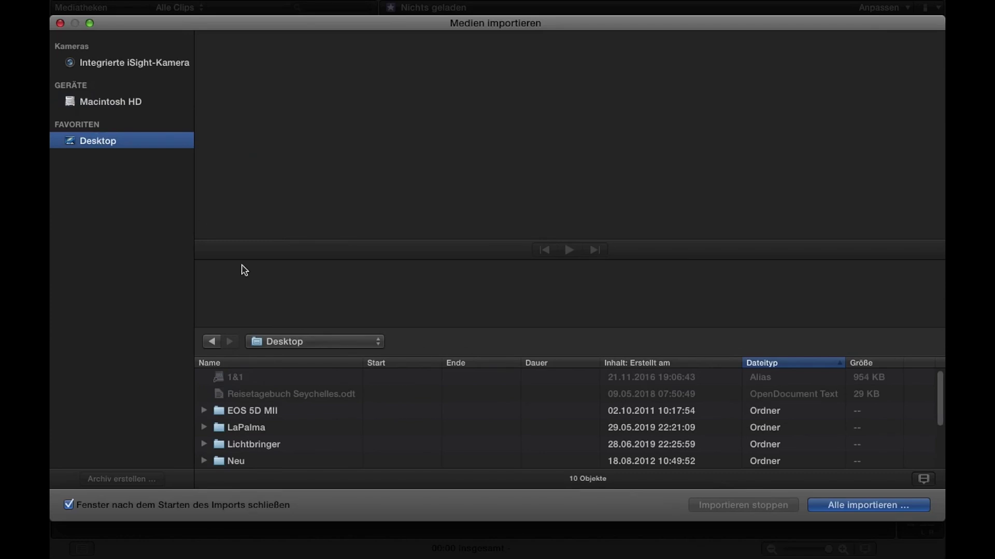
pyautogui.scroll(-4, 251, 429)
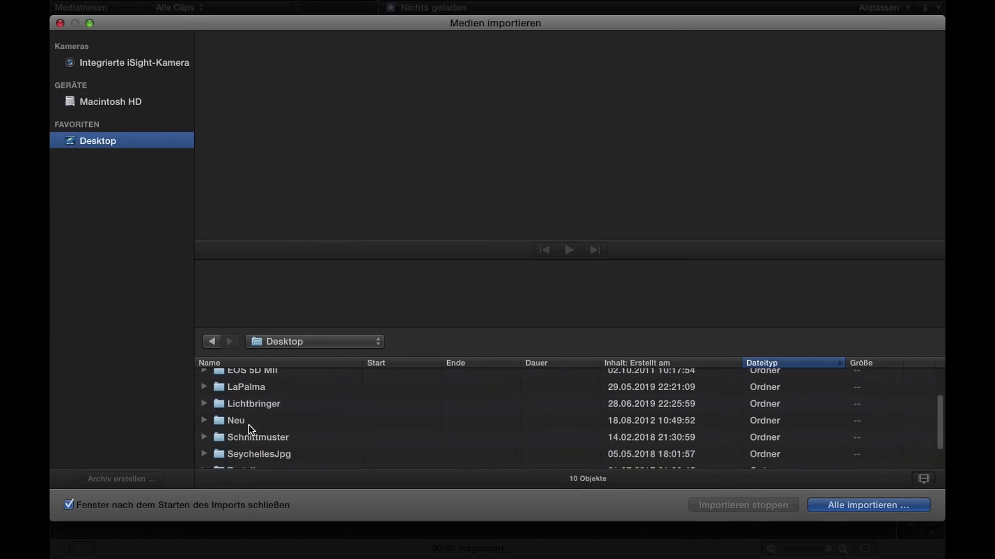
pyautogui.doubleClick(259, 458)
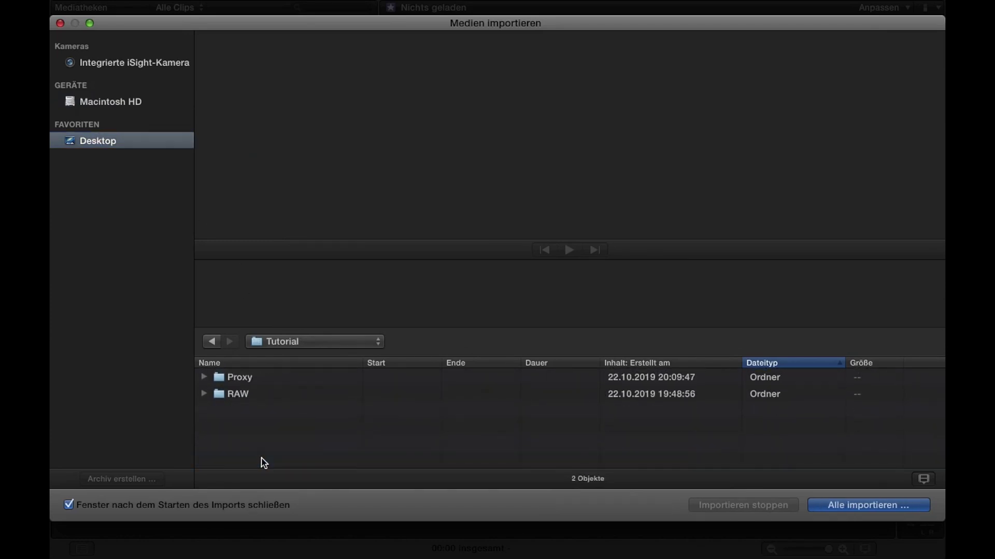
pyautogui.click(251, 386)
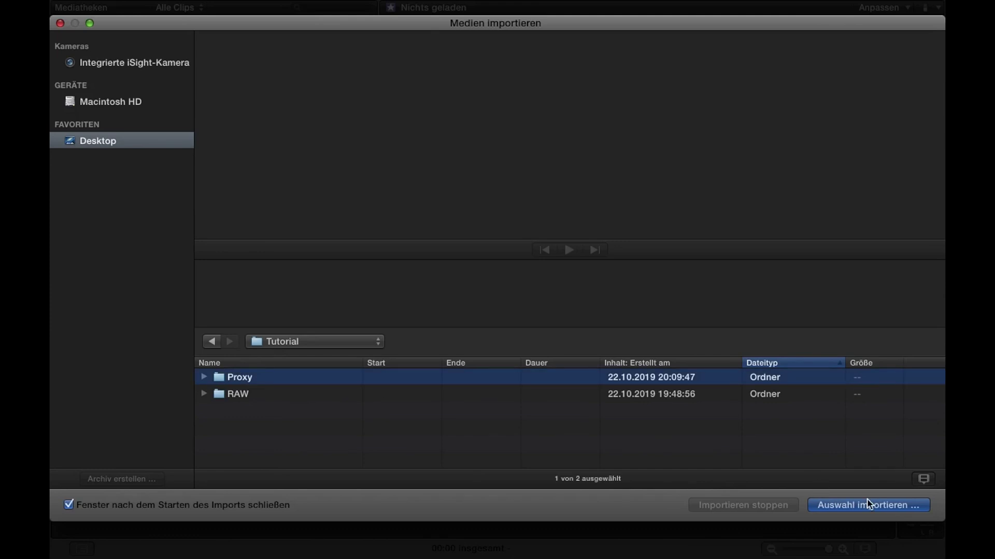
pyautogui.click(875, 512)
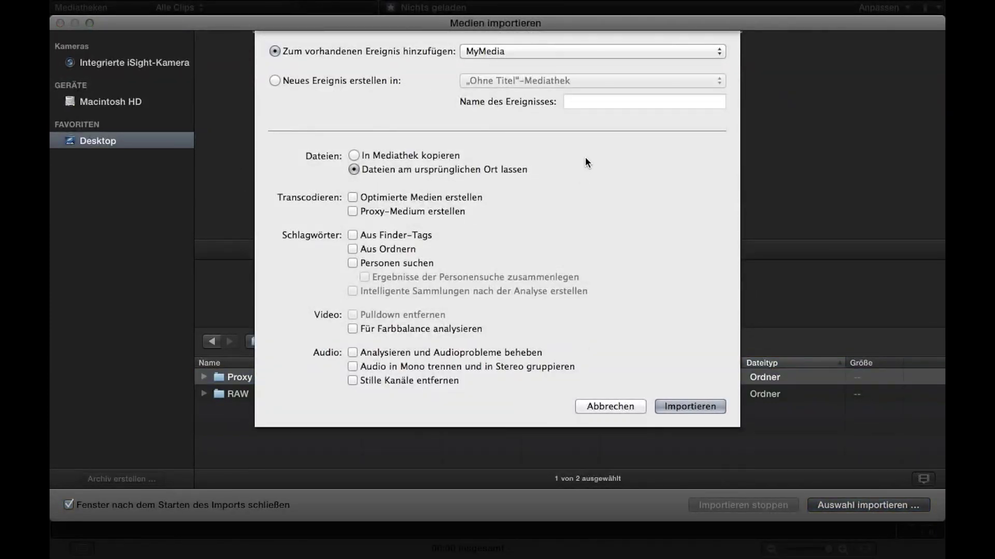
# - Import the proxies into a new 'Tutorial' event in the Ohne Titel library, leaving files in place
pyautogui.click(380, 83)
pyautogui.write('Tutorial')
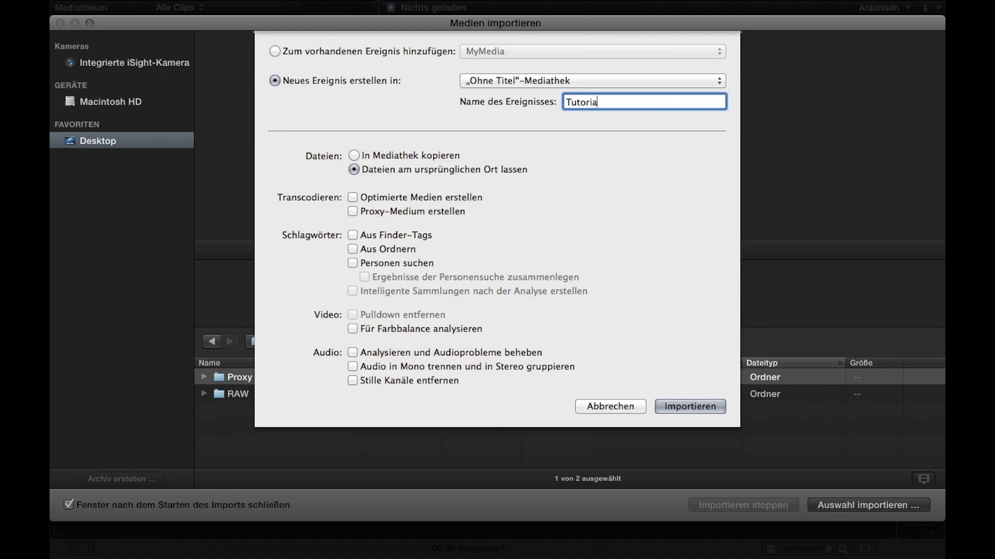
pyautogui.click(589, 78)
pyautogui.click(629, 78)
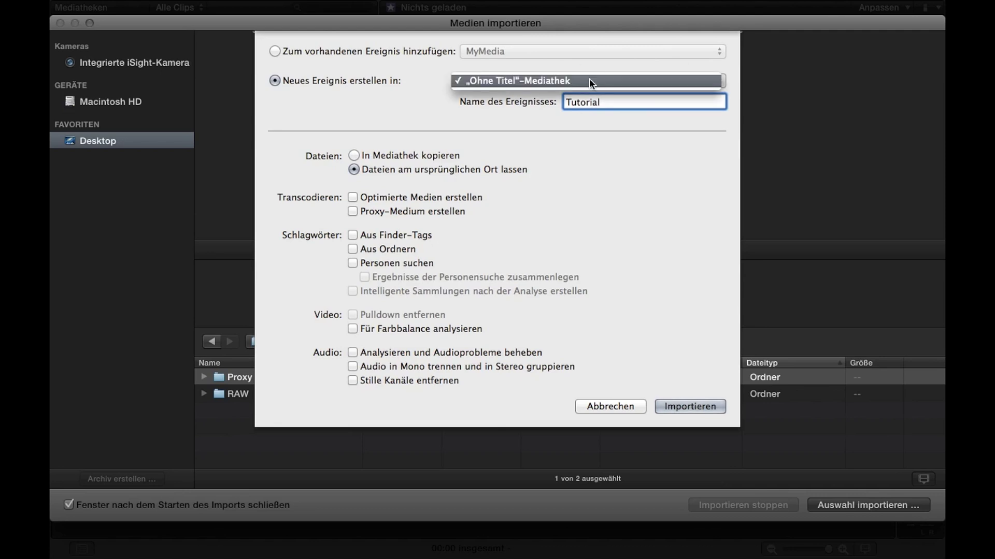
pyautogui.click(673, 408)
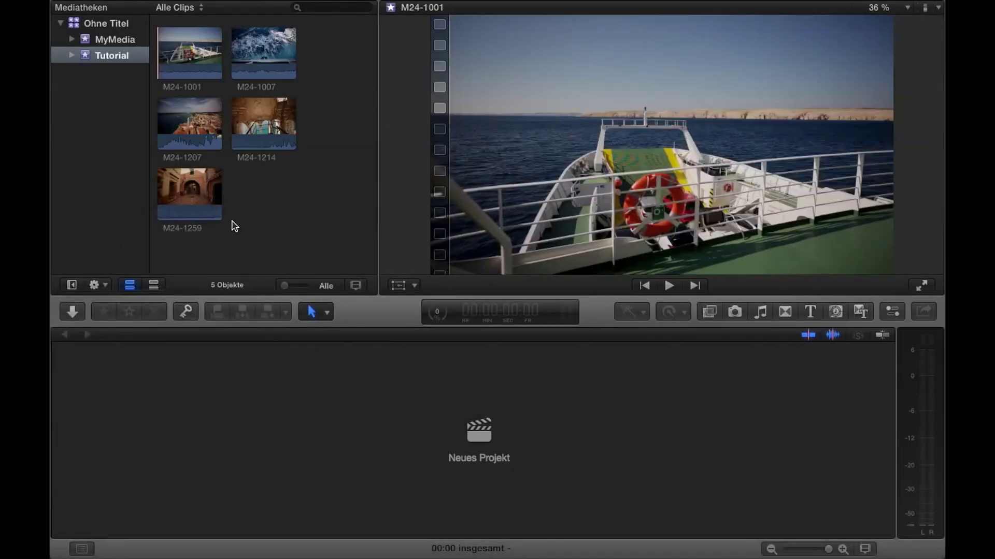
# - Create a new project named 'Tutorial'
pyautogui.click(477, 434)
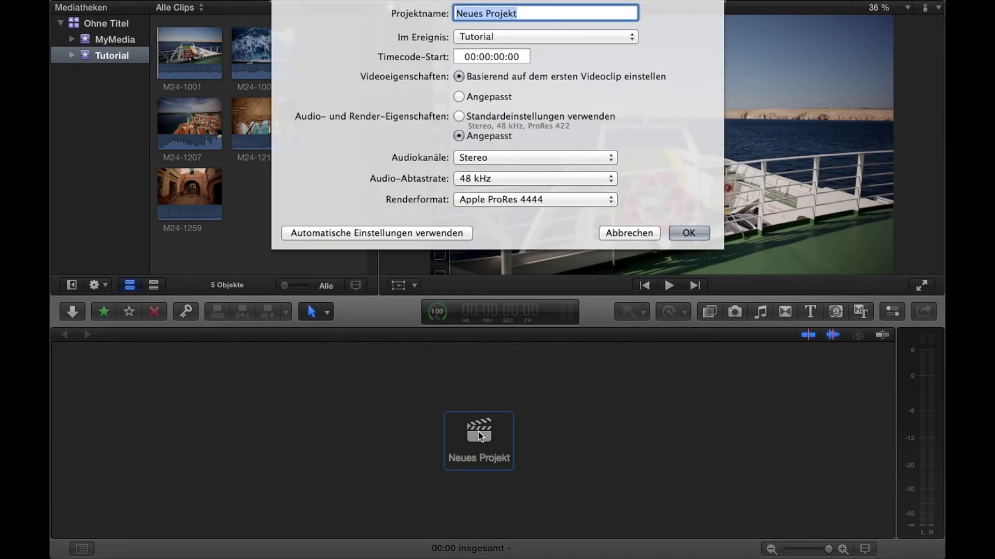
pyautogui.write('Tutorial')
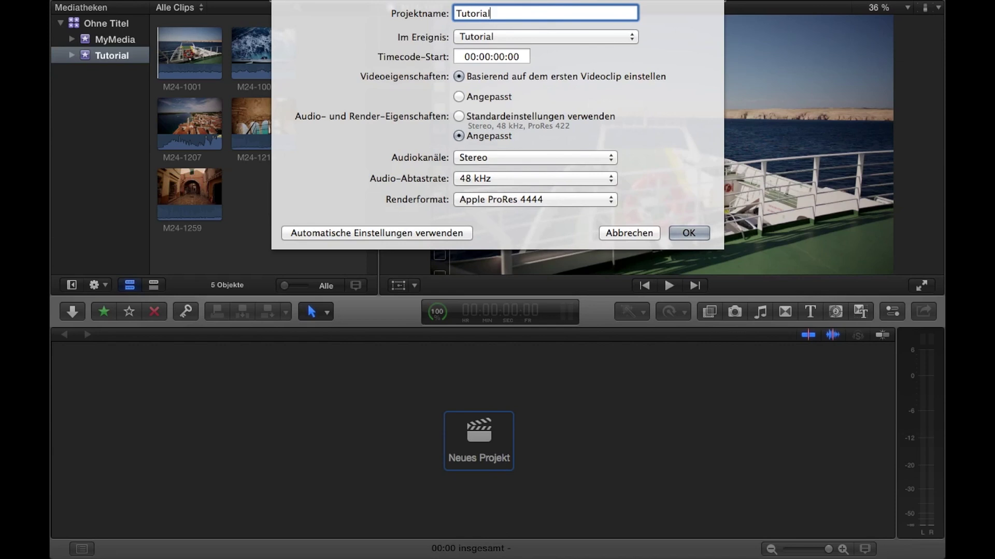
pyautogui.press('Return')
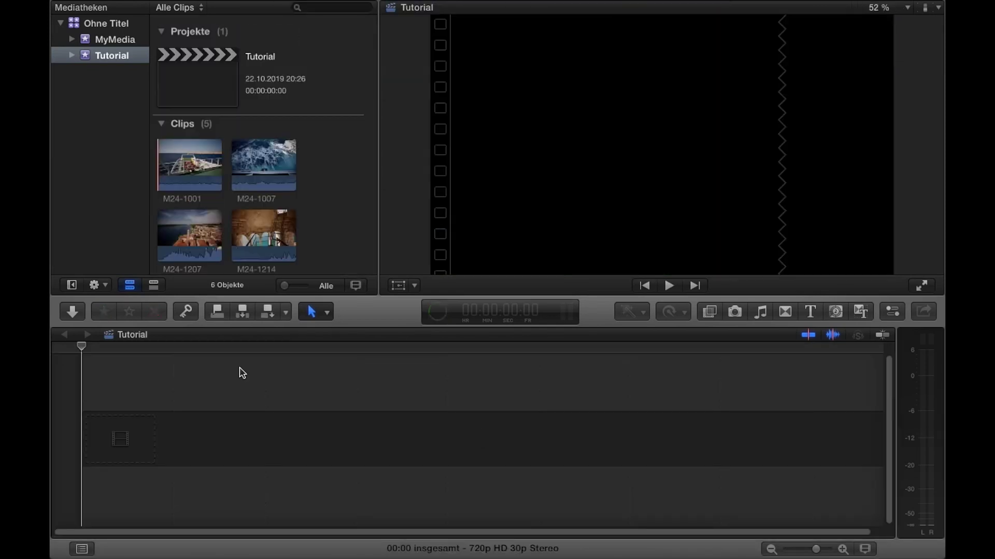
# - Play M24-1001 and drag a marked 03:01 range of it into the Tutorial timeline
pyautogui.click(171, 160)
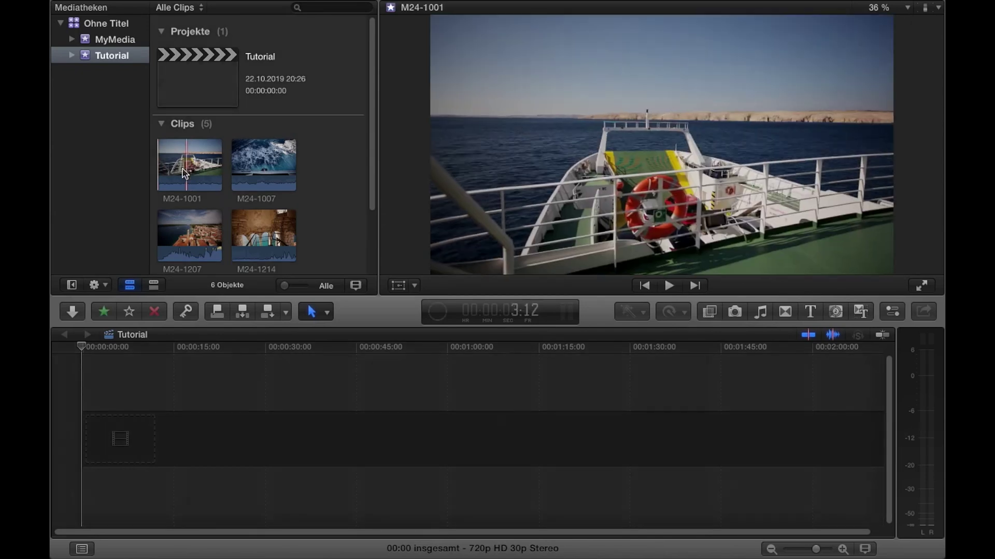
pyautogui.press('space')
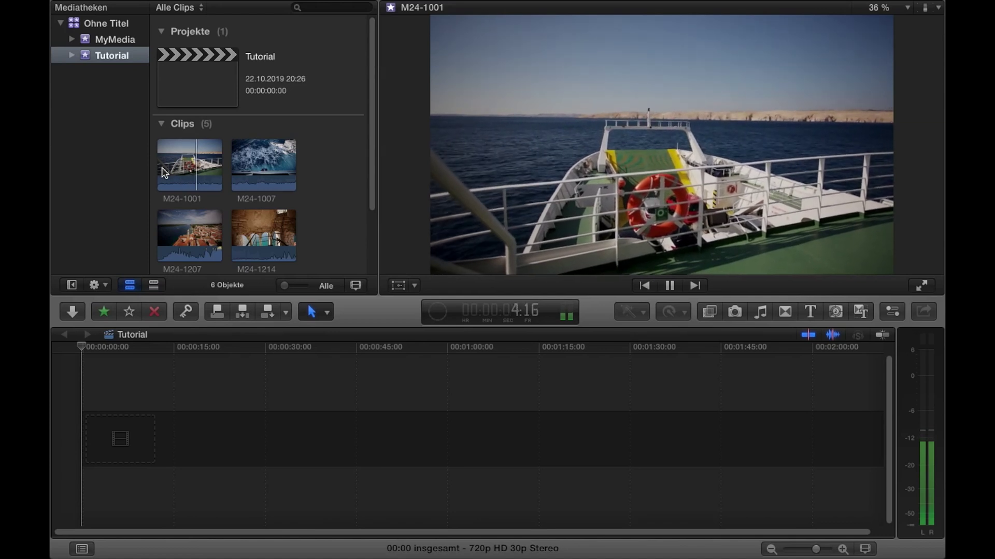
pyautogui.moveTo(178, 165); pyautogui.dragTo(204, 165)
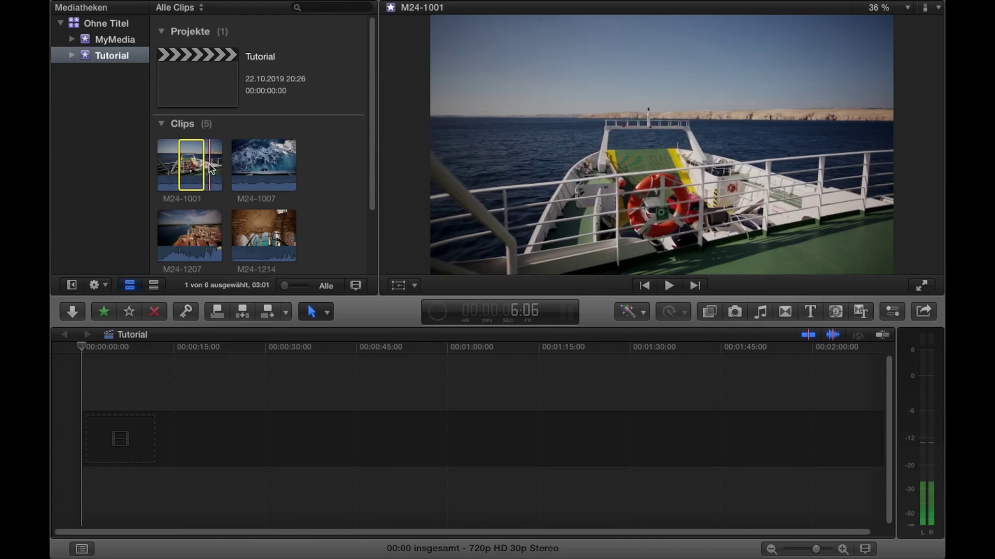
pyautogui.click(192, 165)
pyautogui.moveTo(192, 165); pyautogui.dragTo(172, 451)
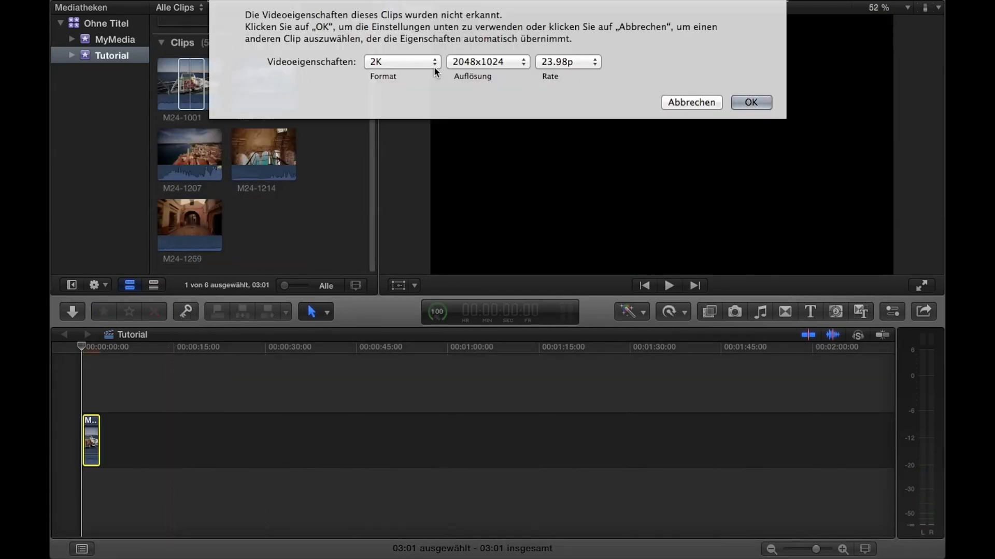
# - Set the project's video format to custom (Angepasst) 1856 x 1044 at 23.98p
pyautogui.click(433, 63)
pyautogui.click(402, 112)
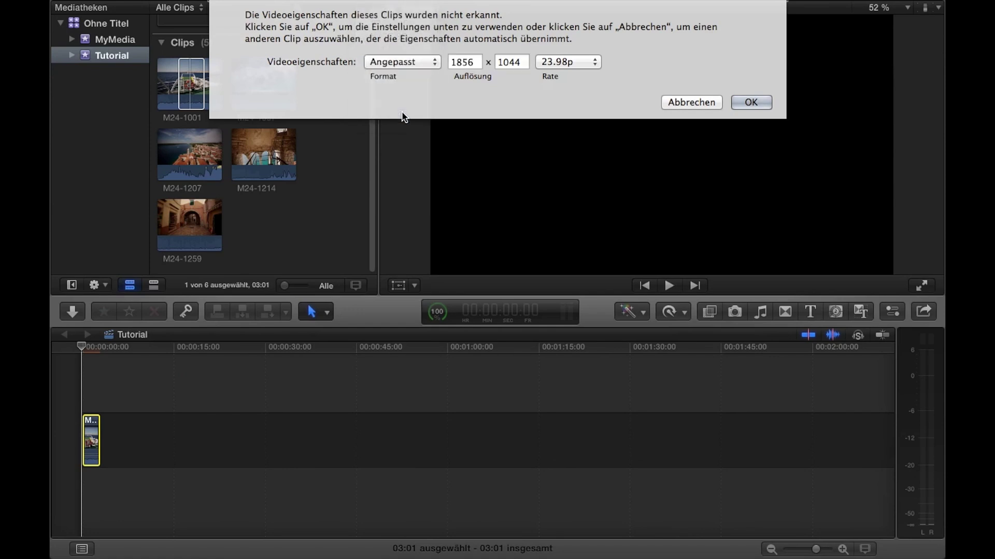
pyautogui.click(744, 104)
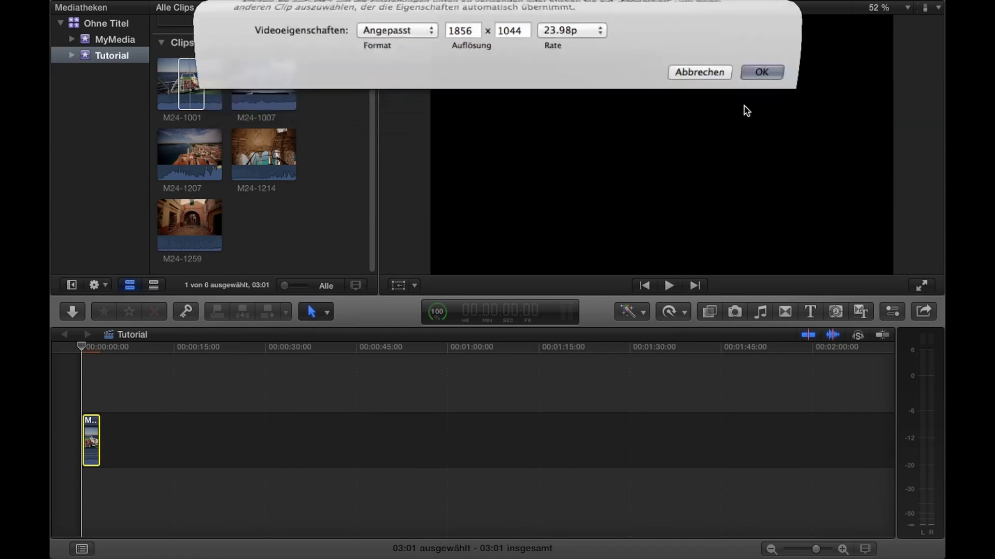
pyautogui.click(842, 550)
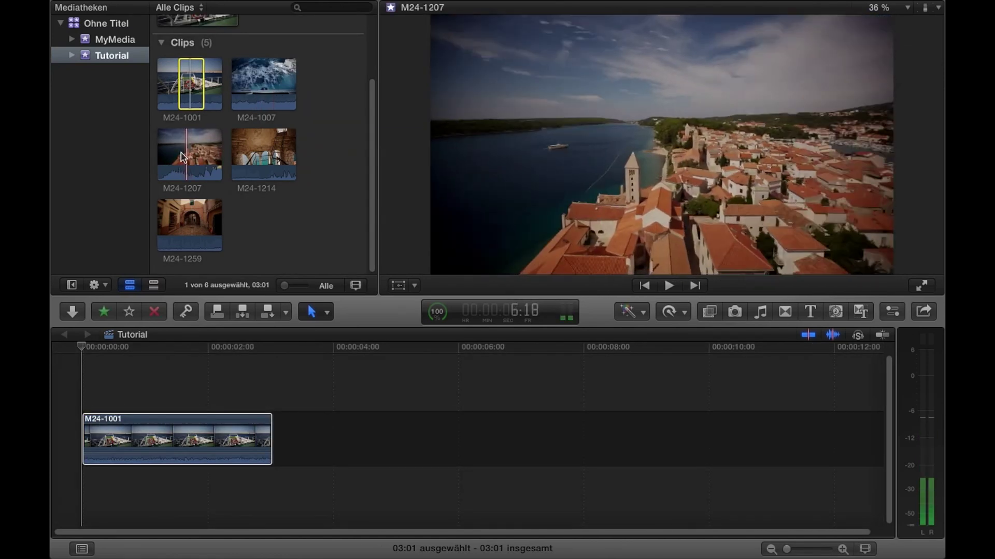
# - Append M24-1207 and a 03:20 range of M24-1214, then play the project from the start
pyautogui.moveTo(171, 157); pyautogui.dragTo(697, 396)
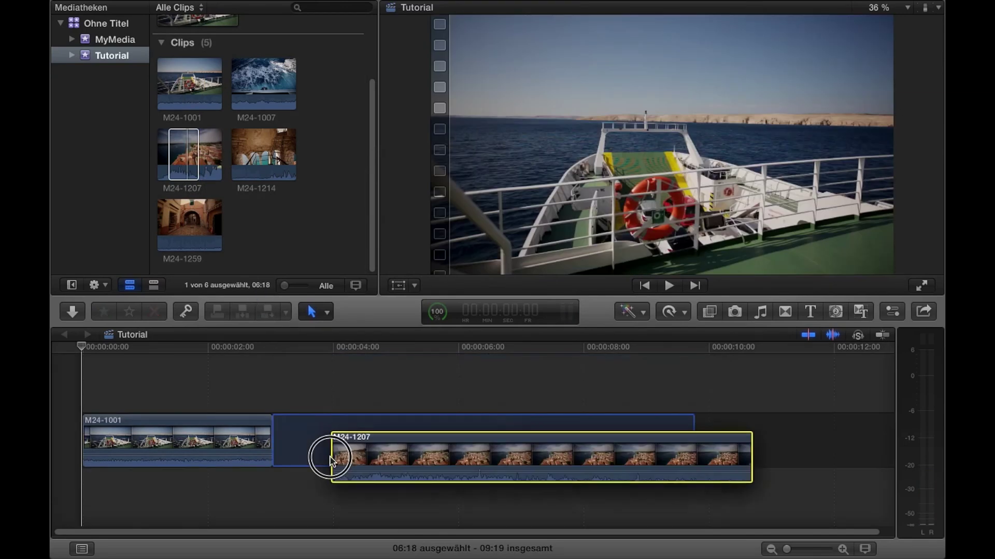
pyautogui.click(771, 549)
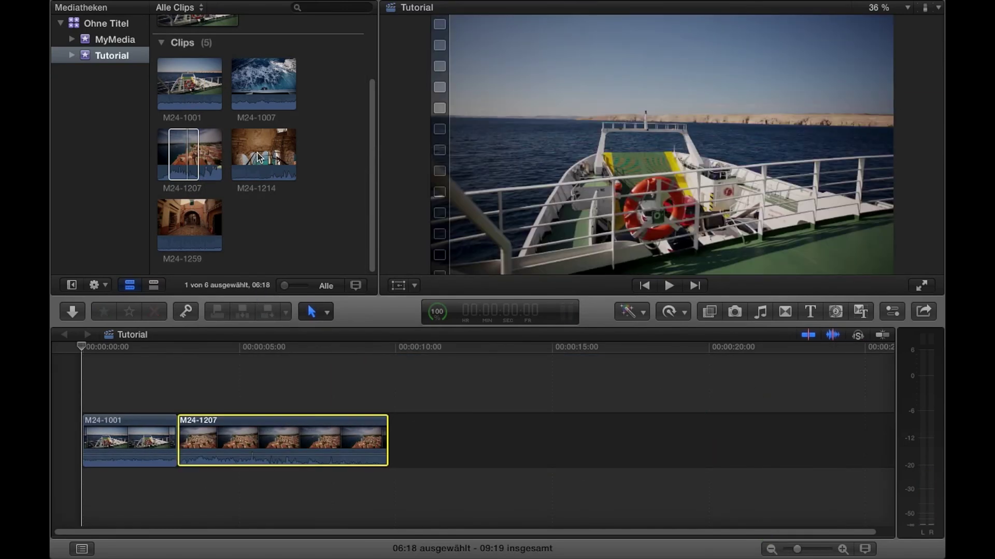
pyautogui.moveTo(251, 155)
pyautogui.mouseDown()
pyautogui.moveTo(276, 155)
pyautogui.moveTo(461, 407)
pyautogui.mouseUp()
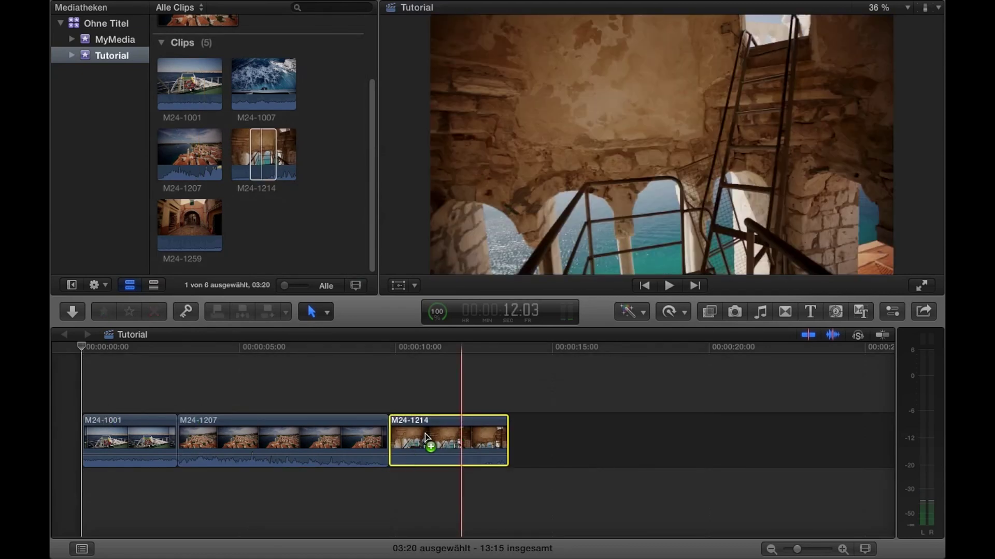
pyautogui.click(83, 347)
pyautogui.press('space')
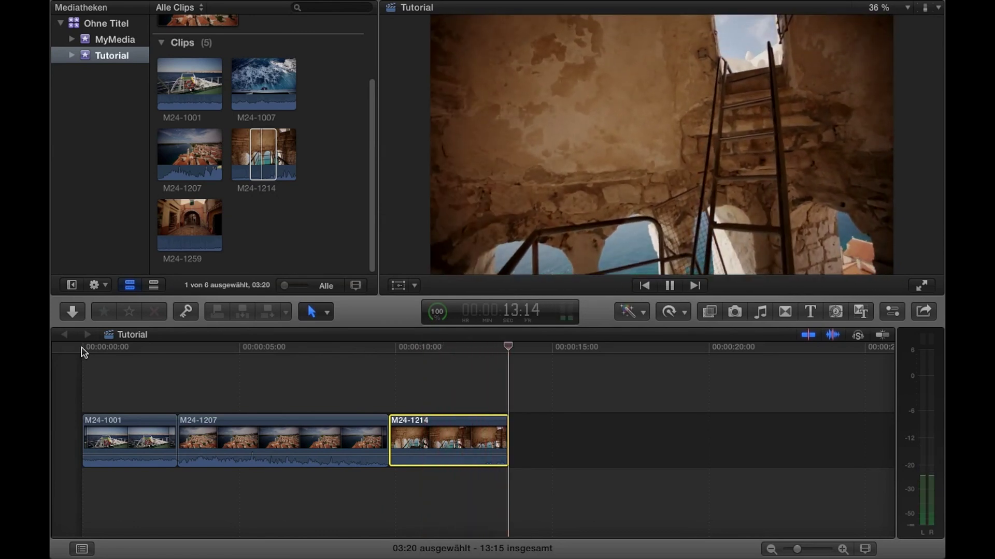
pyautogui.click(384, 442)
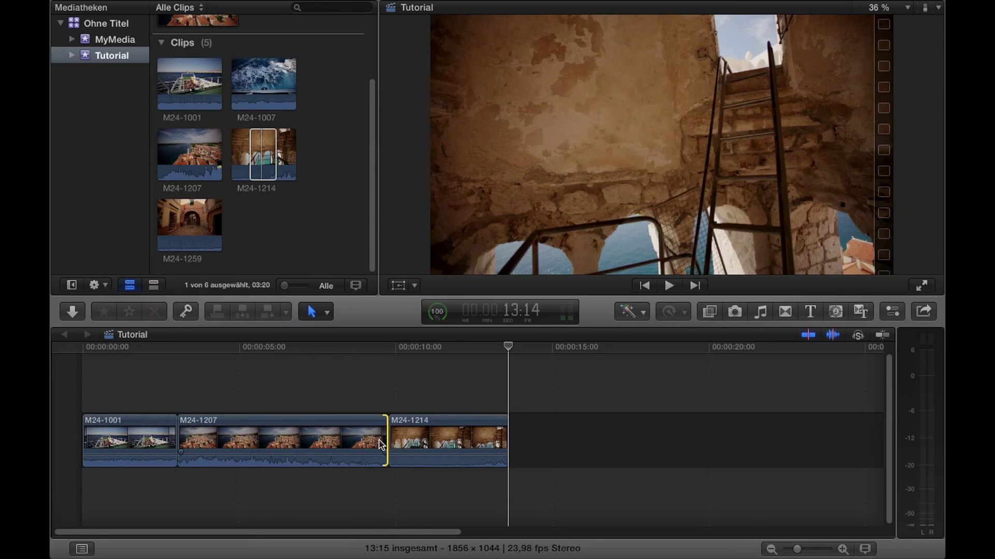
# - Trim the end of M24-1207 to 03:17 so the project runs 10:14
pyautogui.moveTo(386, 445); pyautogui.dragTo(323, 444)
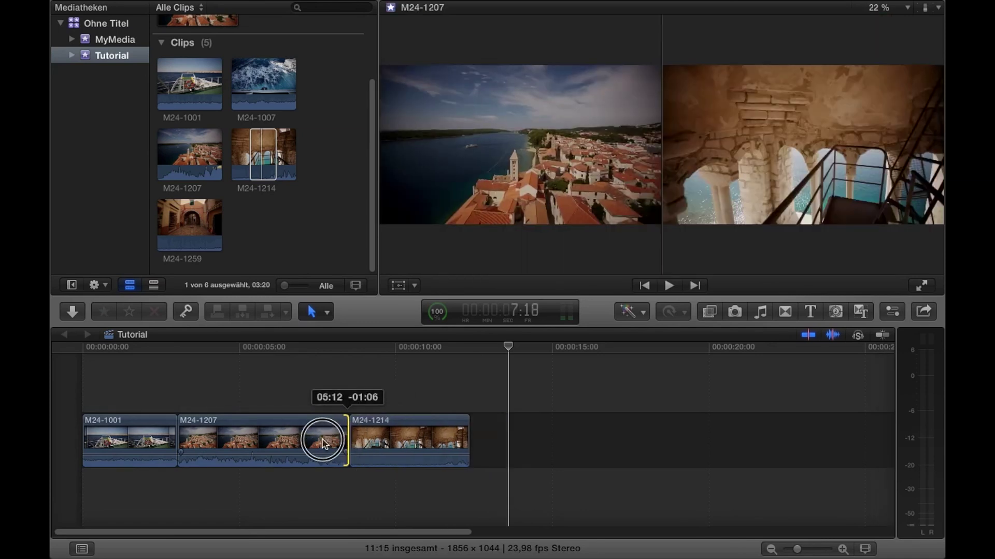
pyautogui.moveTo(322, 444); pyautogui.dragTo(294, 443)
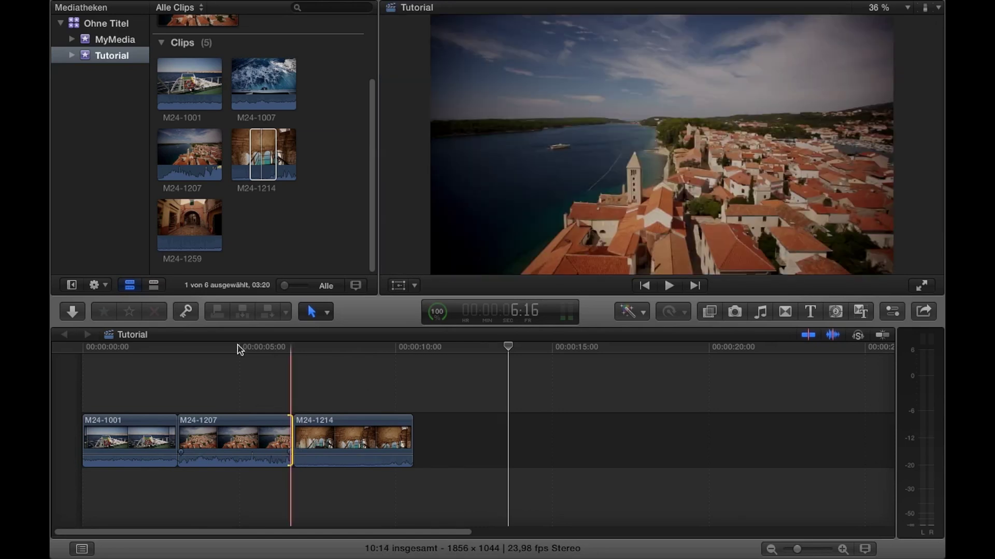
pyautogui.click(229, 350)
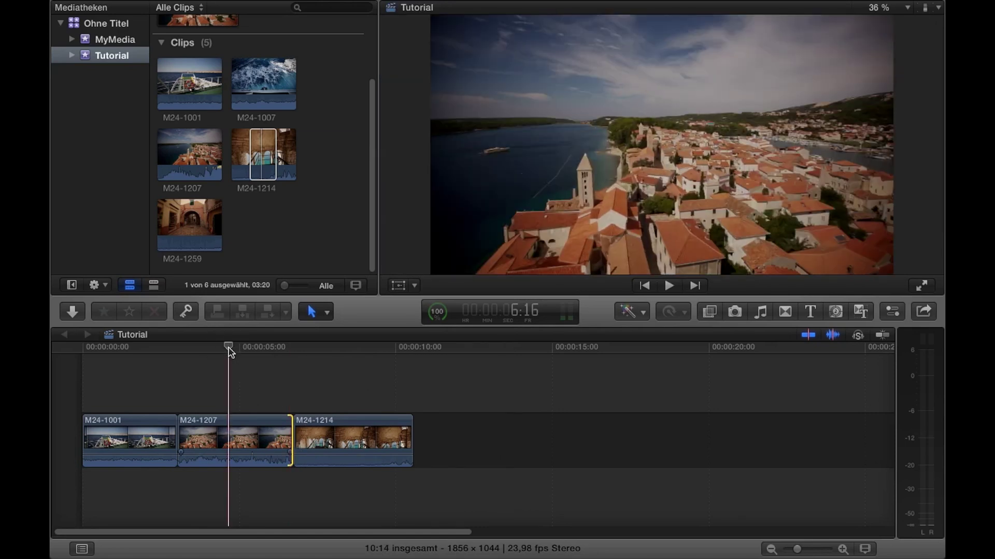
pyautogui.click(842, 550)
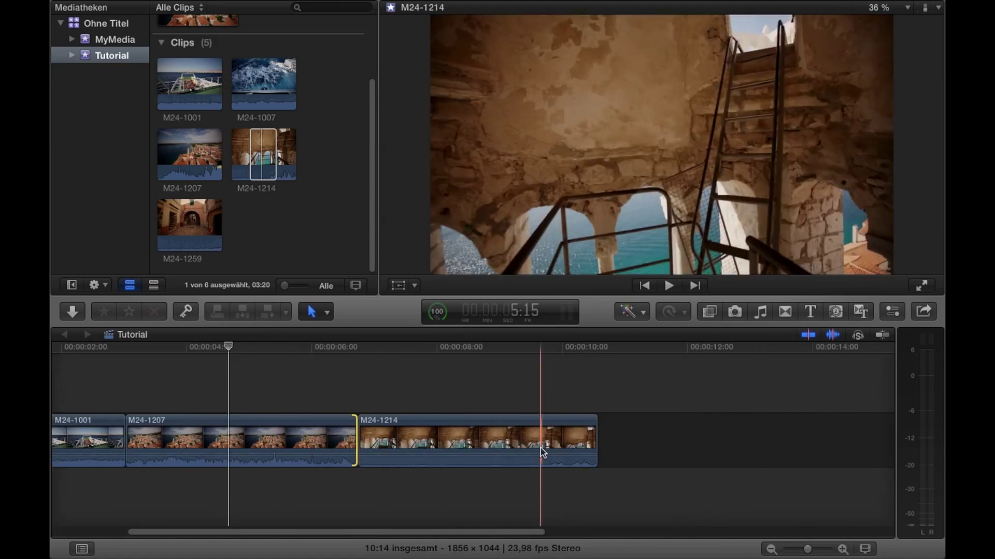
pyautogui.hscroll(-3, 542, 454)
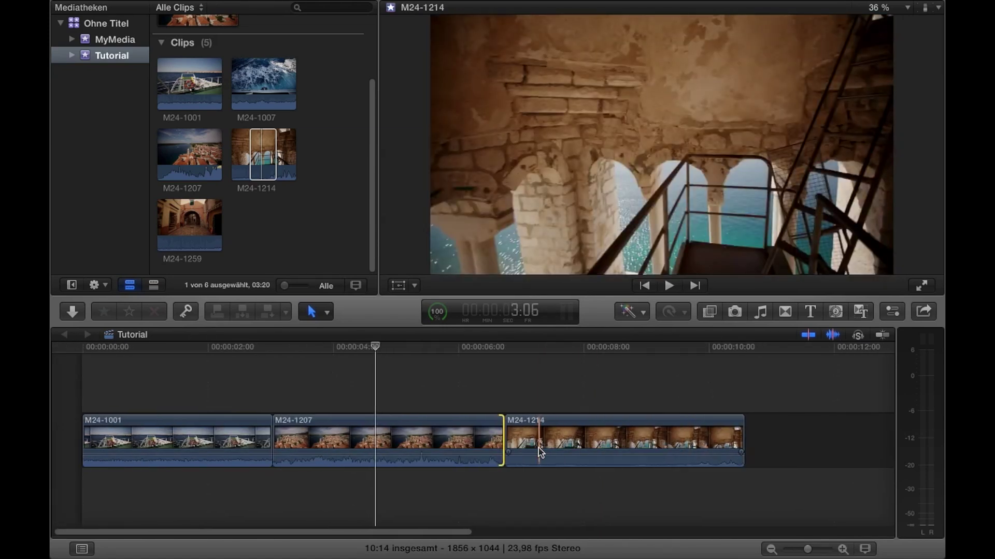
pyautogui.click(280, 392)
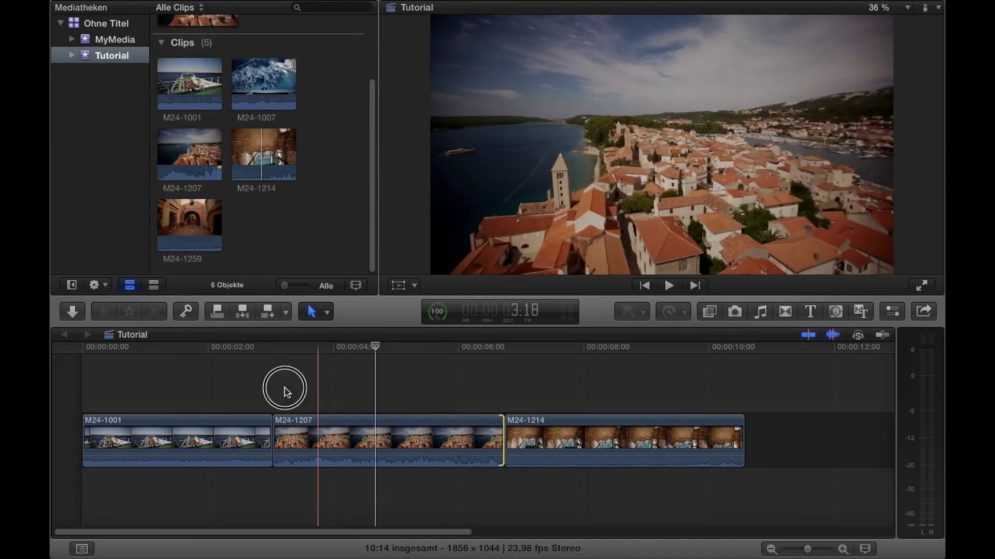
pyautogui.click(182, 7)
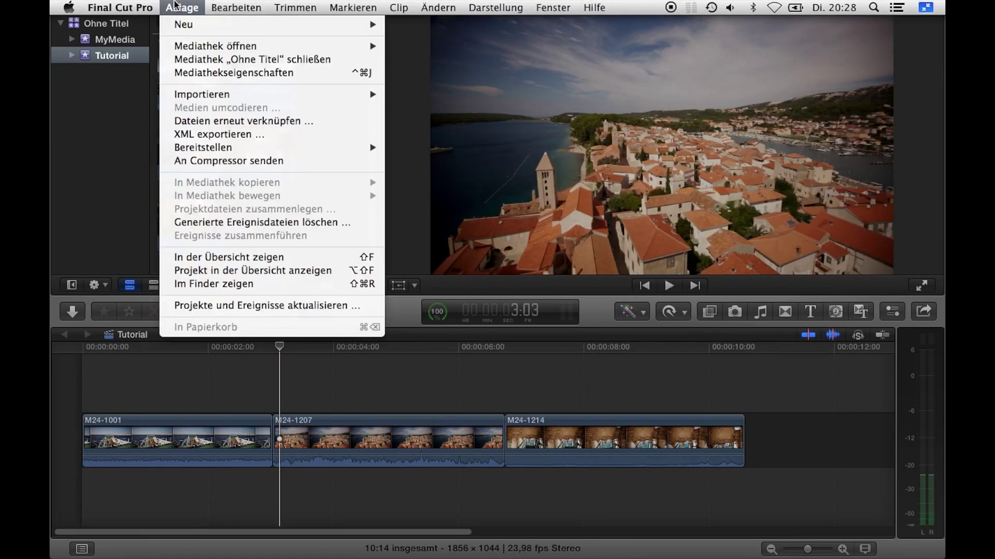
# - Save an XML export of the project as 'Tutorial' in the Tutorial folder
pyautogui.click(213, 135)
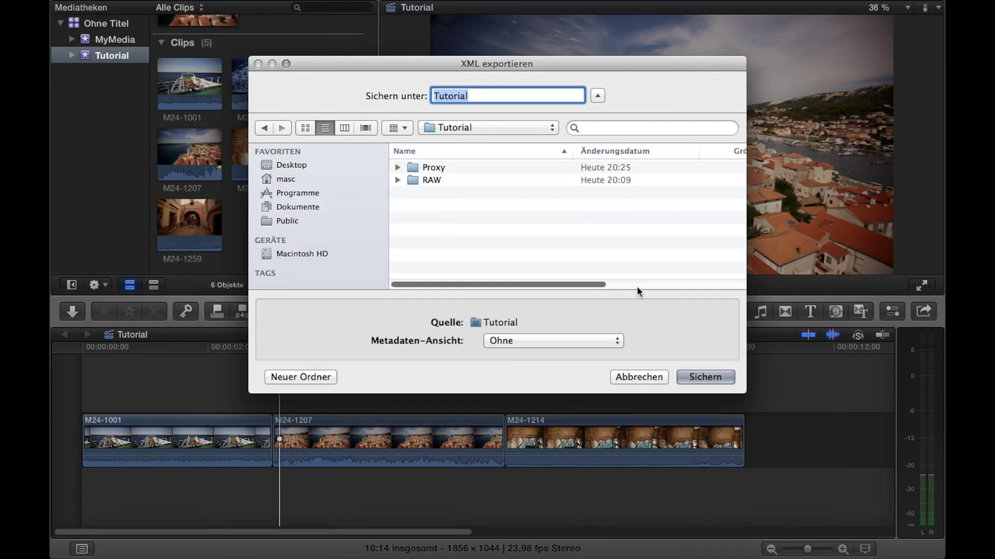
pyautogui.click(697, 380)
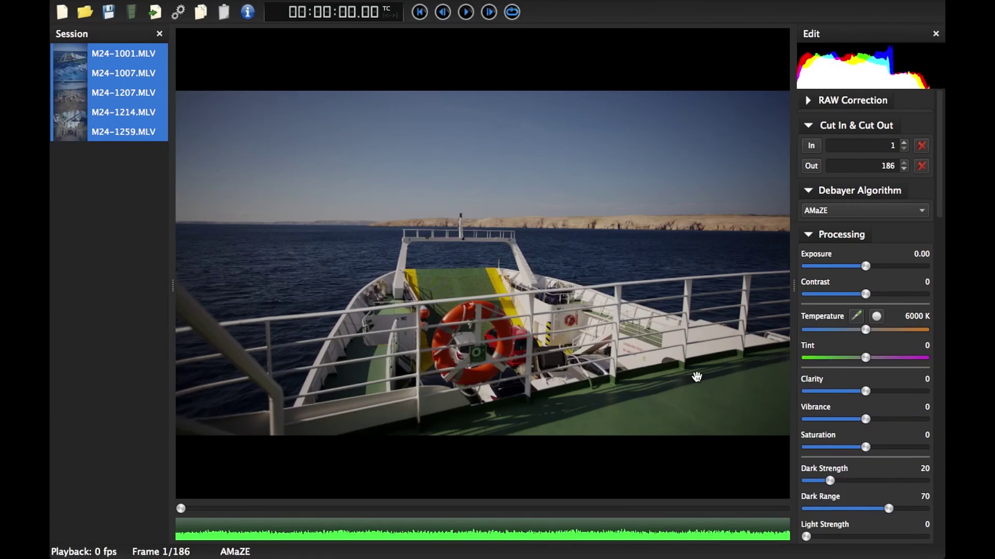
# - Load Desktop/Tutorial/Tutorial.fcpxml in the FCPXML Selection Assistant and invert-select M24-1007 and M24-1259
pyautogui.moveTo(179, 5)
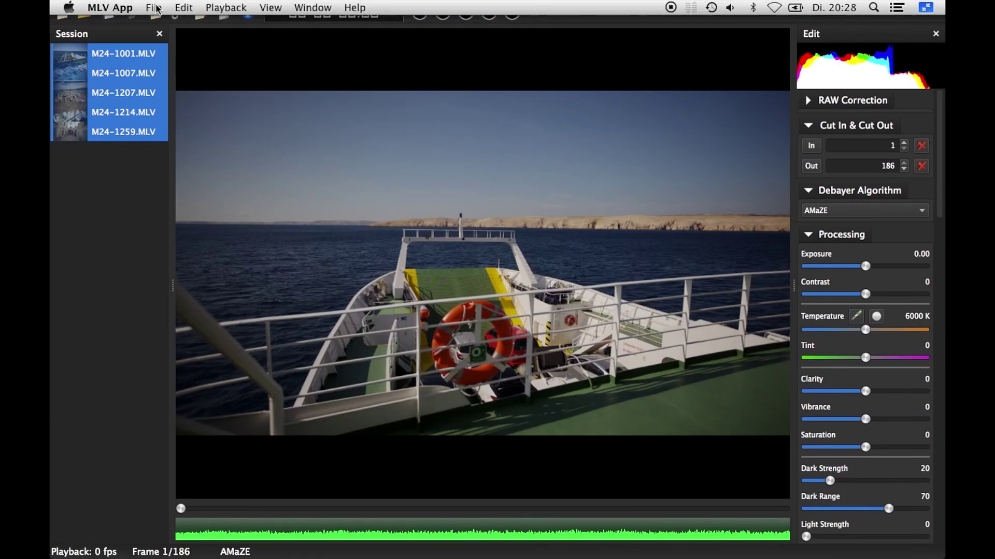
pyautogui.click(157, 8)
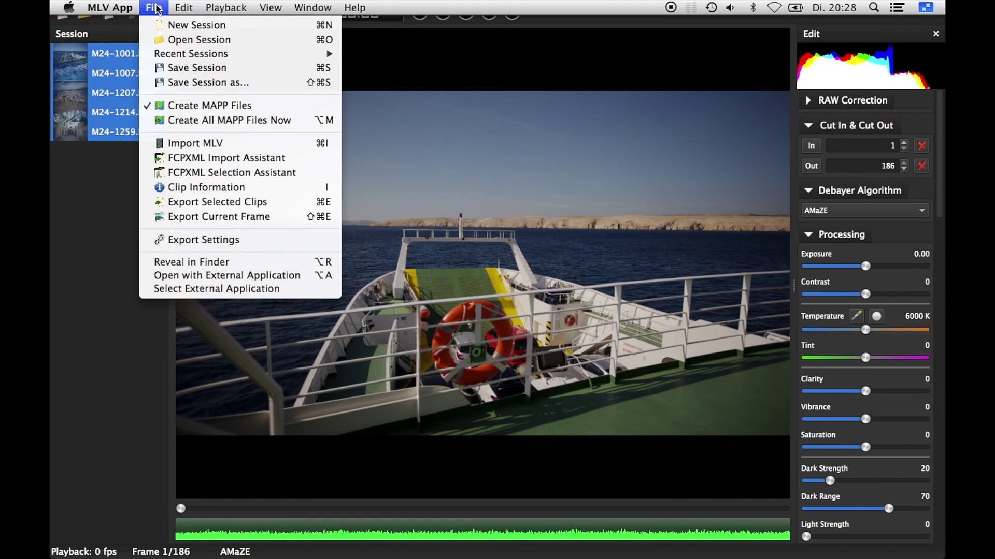
pyautogui.click(208, 174)
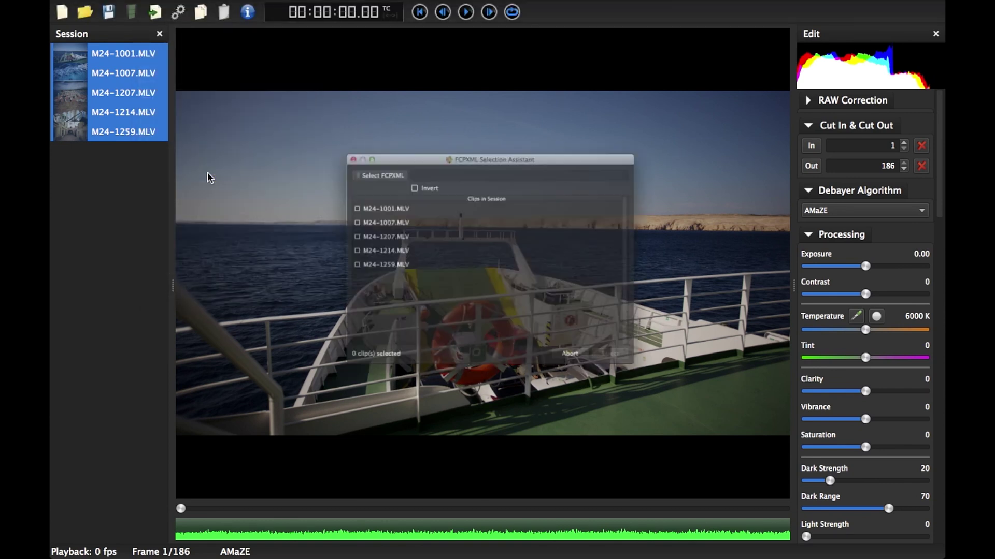
pyautogui.click(322, 136)
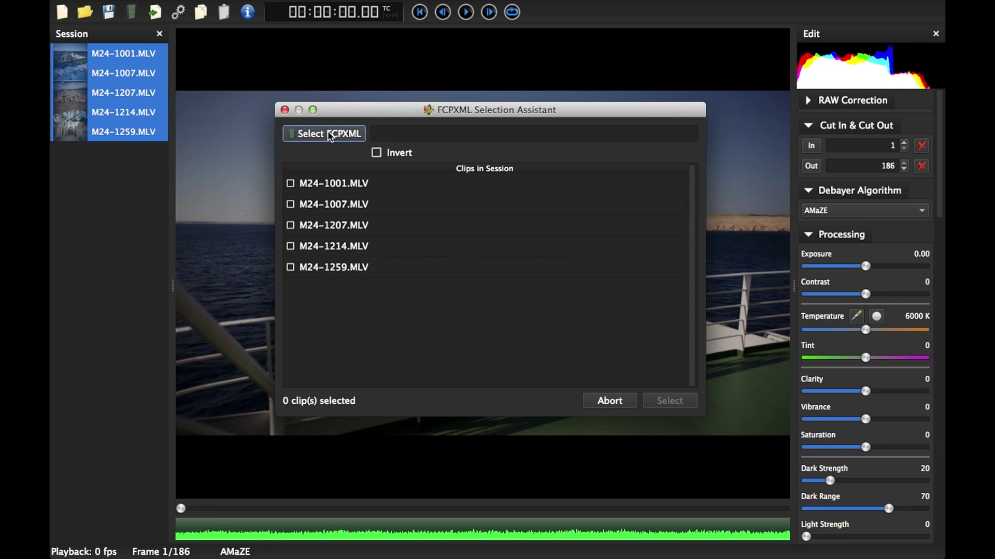
pyautogui.click(373, 216)
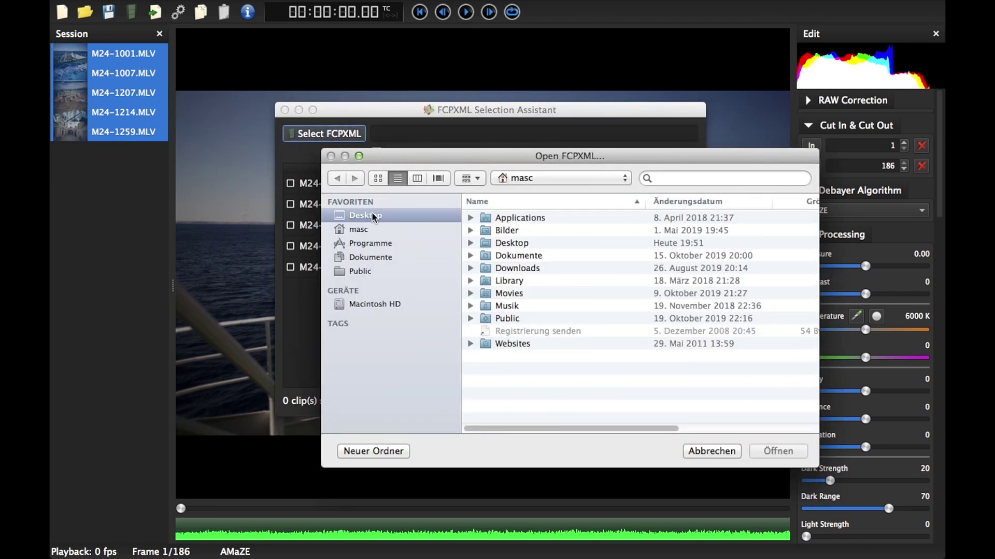
pyautogui.doubleClick(520, 330)
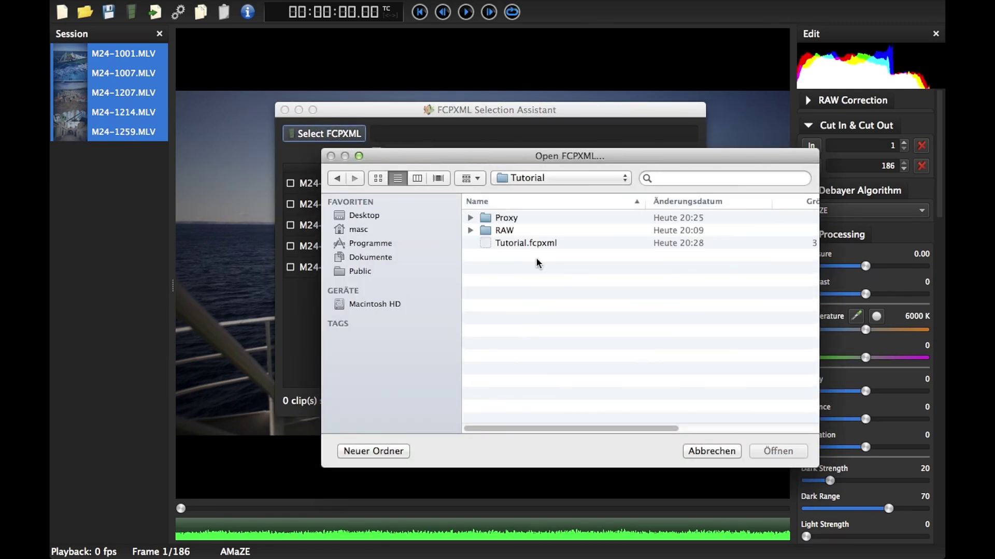
pyautogui.click(534, 242)
pyautogui.click(778, 444)
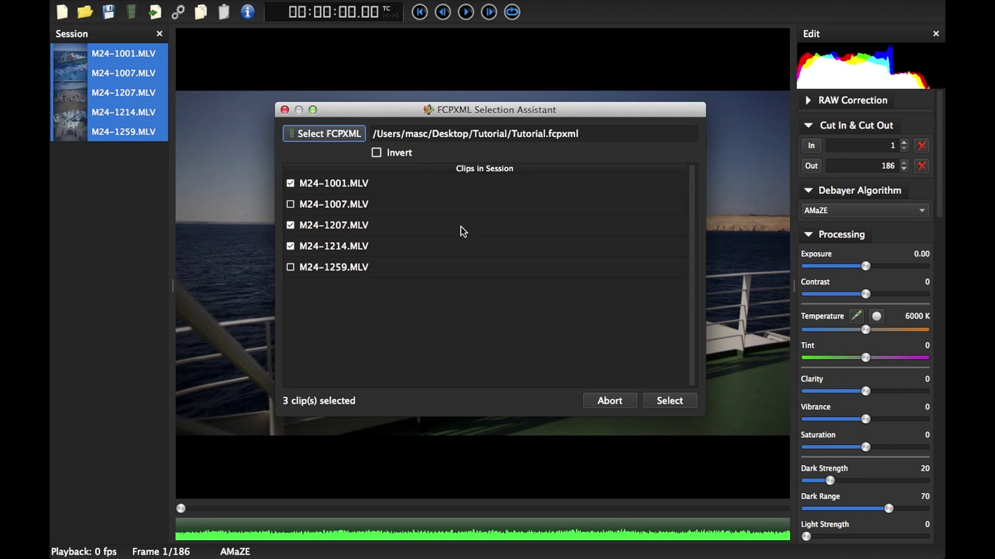
pyautogui.click(403, 158)
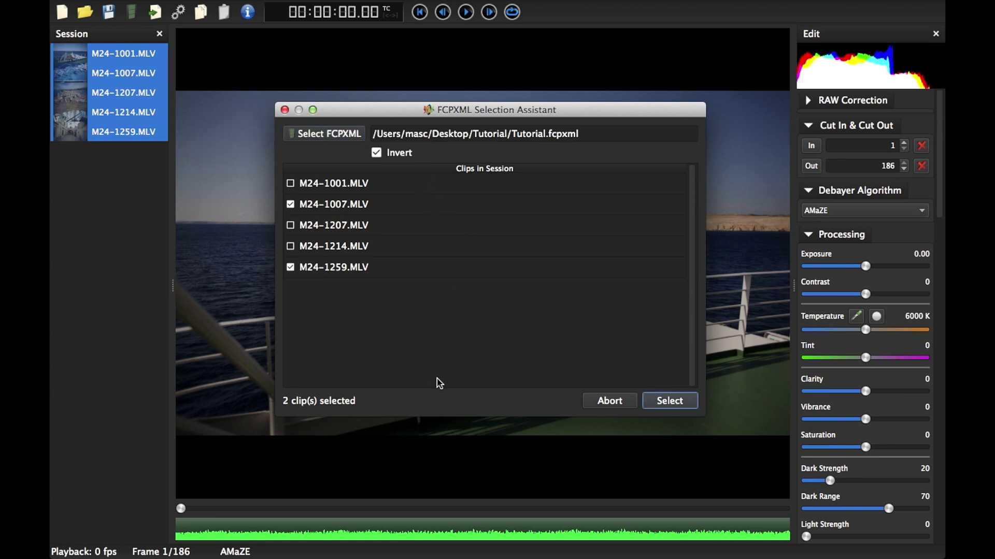
pyautogui.click(670, 401)
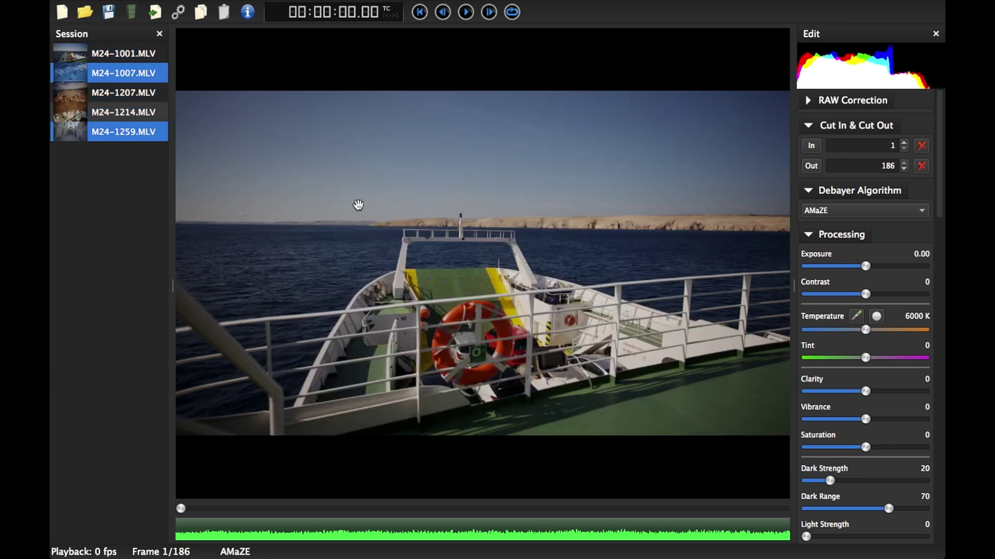
# - Remove the two selected clips from the session while keeping them on disk
pyautogui.rightClick(110, 137)
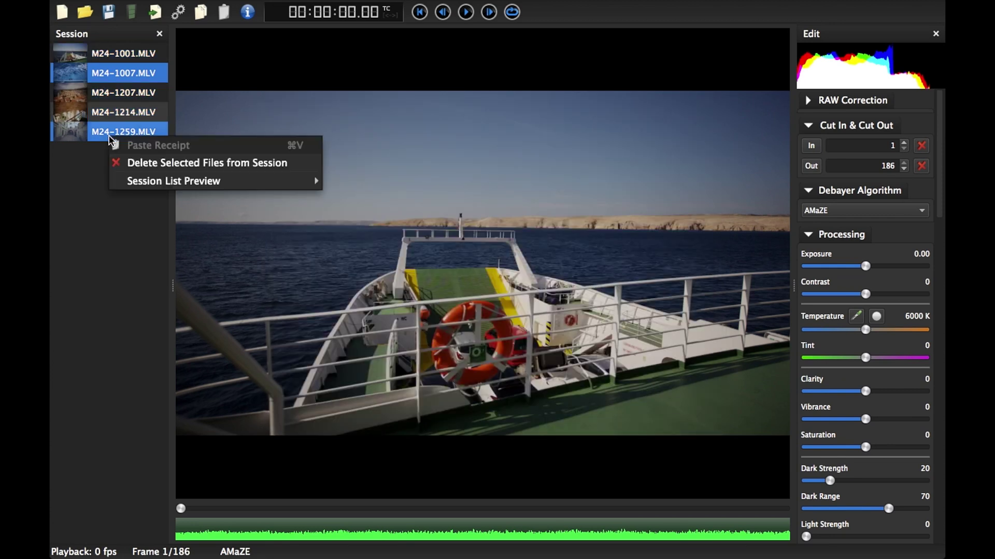
pyautogui.click(151, 163)
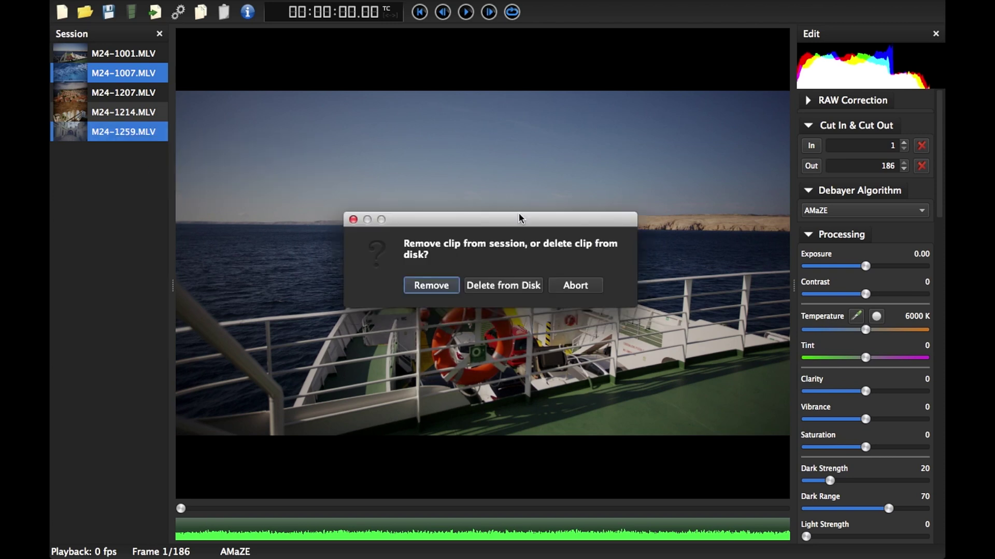
pyautogui.click(425, 288)
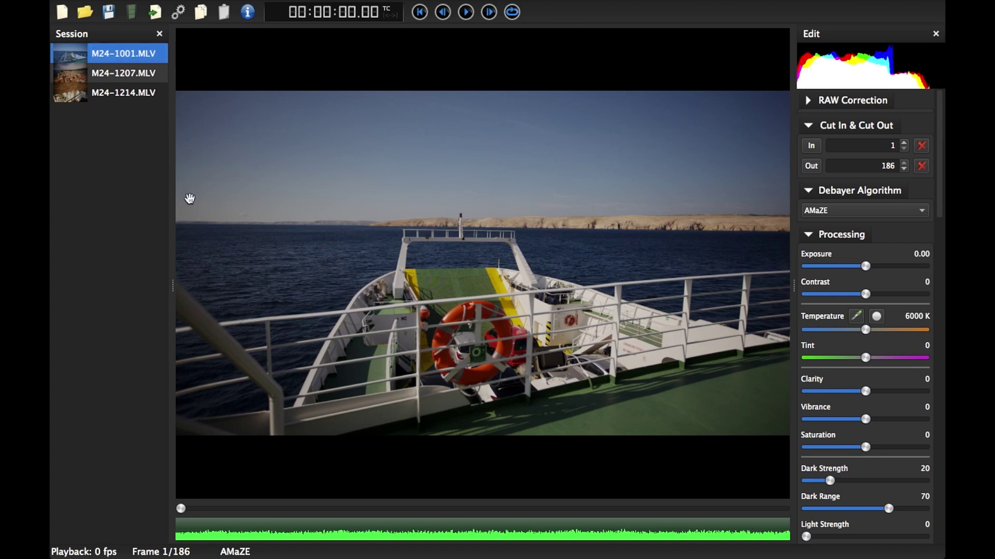
# - Start a new empty session, discarding the current one without saving
pyautogui.click(64, 13)
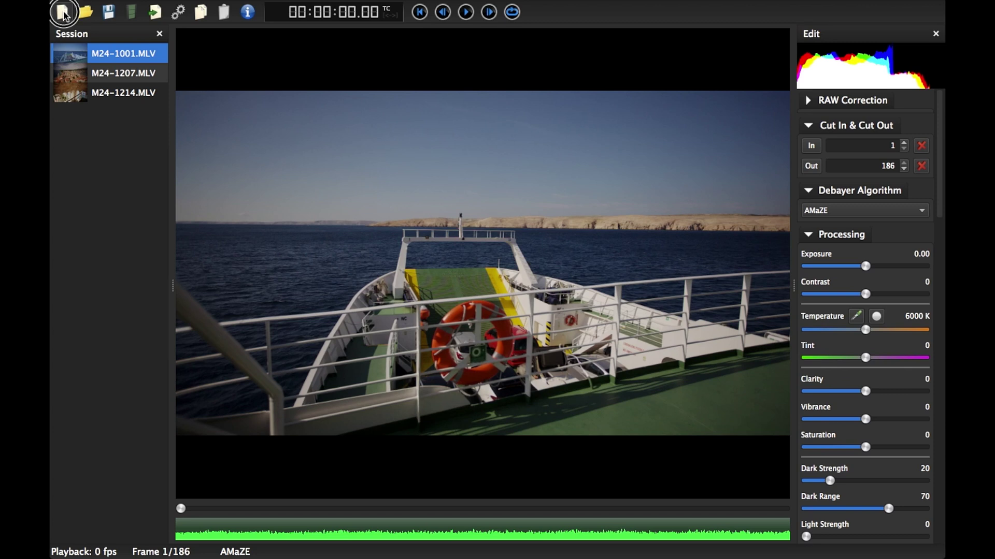
pyautogui.click(505, 286)
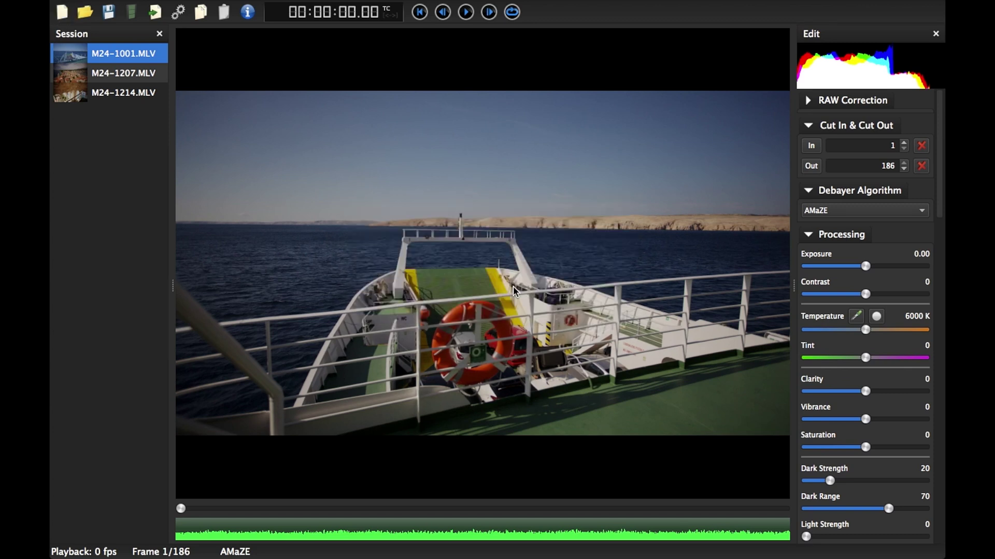
pyautogui.click(150, 6)
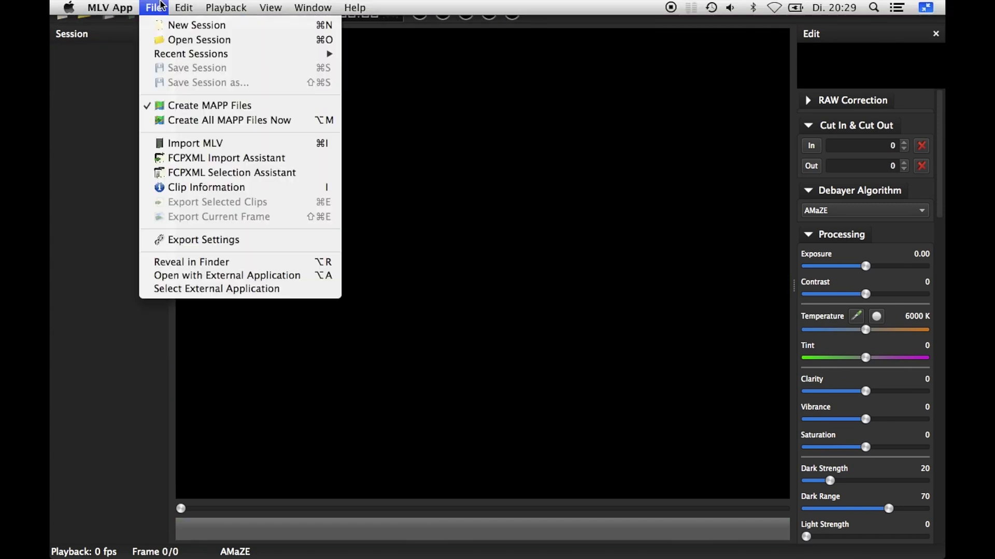
# - Choose Desktop/Tutorial/Tutorial.fcpxml as the file in the FCPXML Import Assistant
pyautogui.click(204, 162)
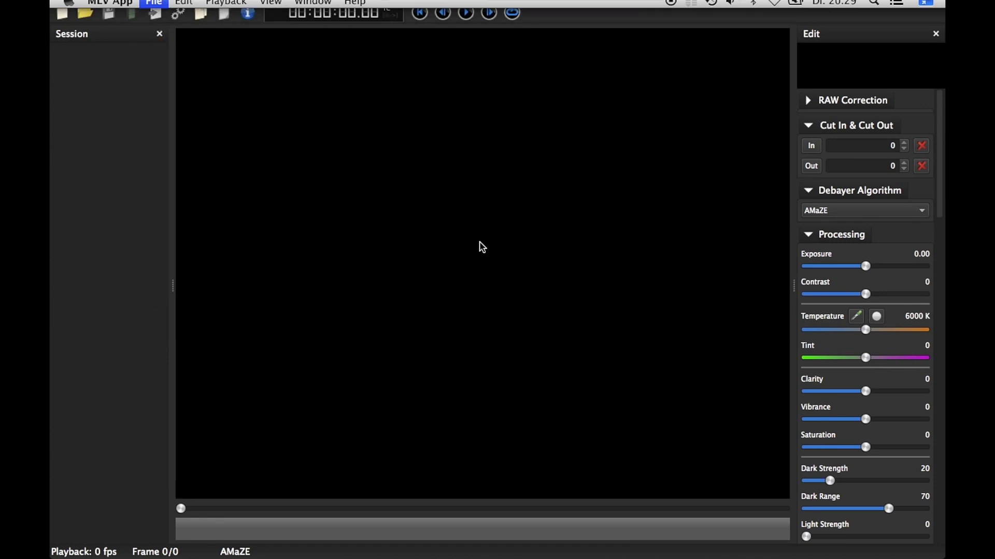
pyautogui.click(350, 136)
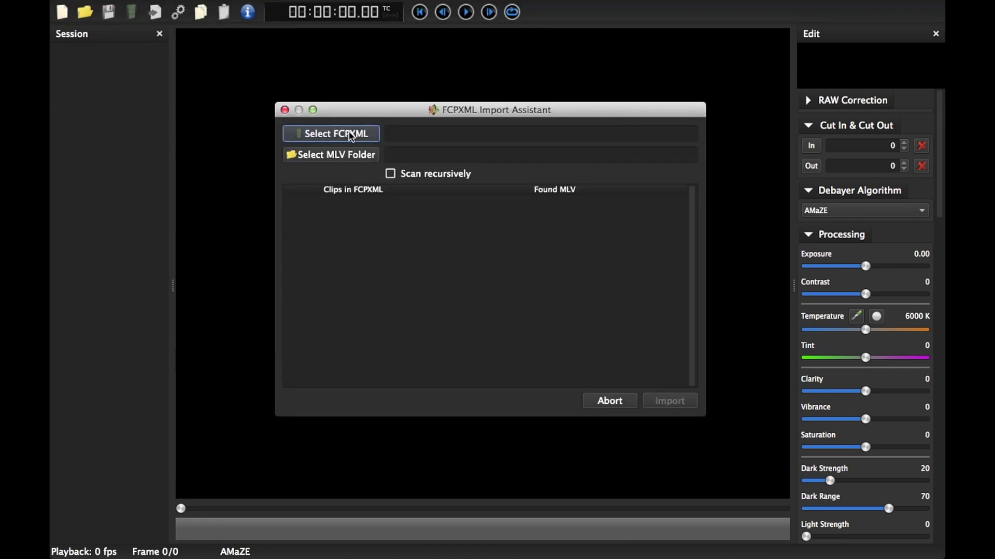
pyautogui.click(369, 219)
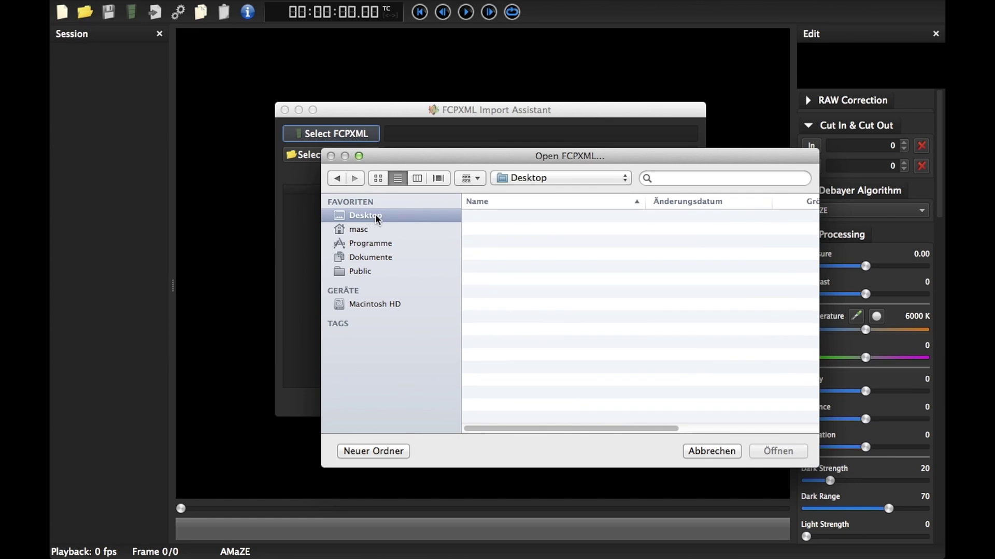
pyautogui.doubleClick(520, 330)
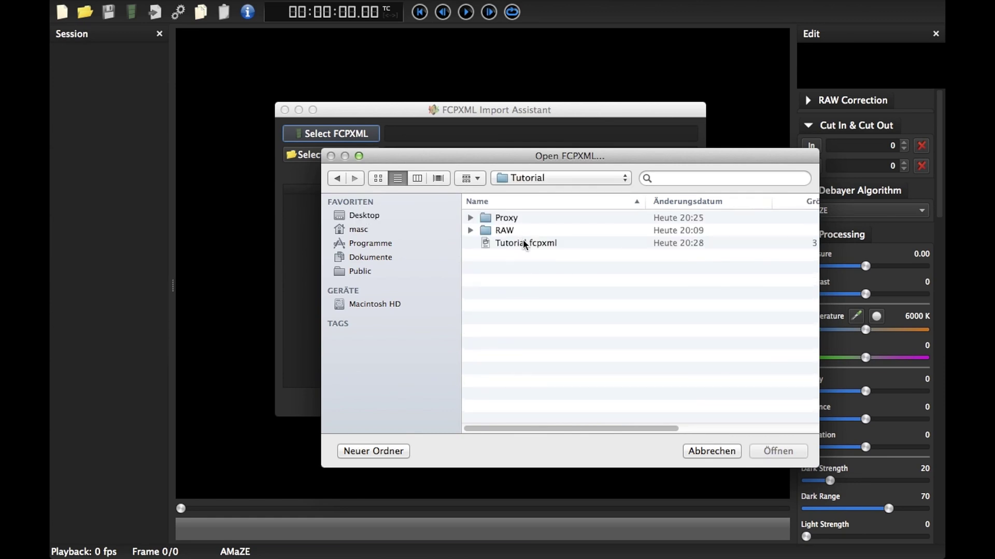
pyautogui.click(529, 244)
pyautogui.click(772, 450)
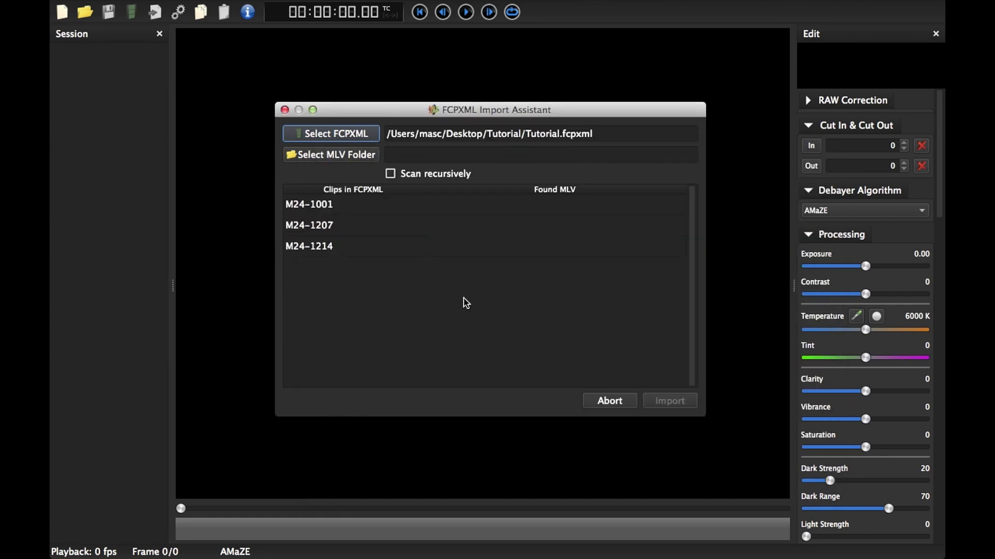
# - Set the MLV folder to Desktop/Tutorial, scan recursively, and import the three matched clips
pyautogui.click(347, 156)
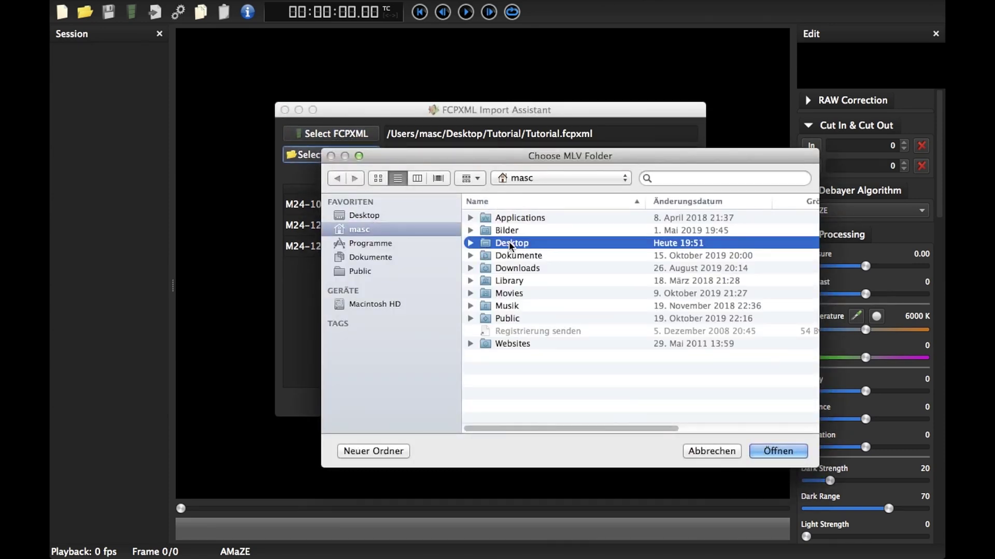
pyautogui.doubleClick(508, 243)
pyautogui.click(520, 330)
pyautogui.doubleClick(521, 330)
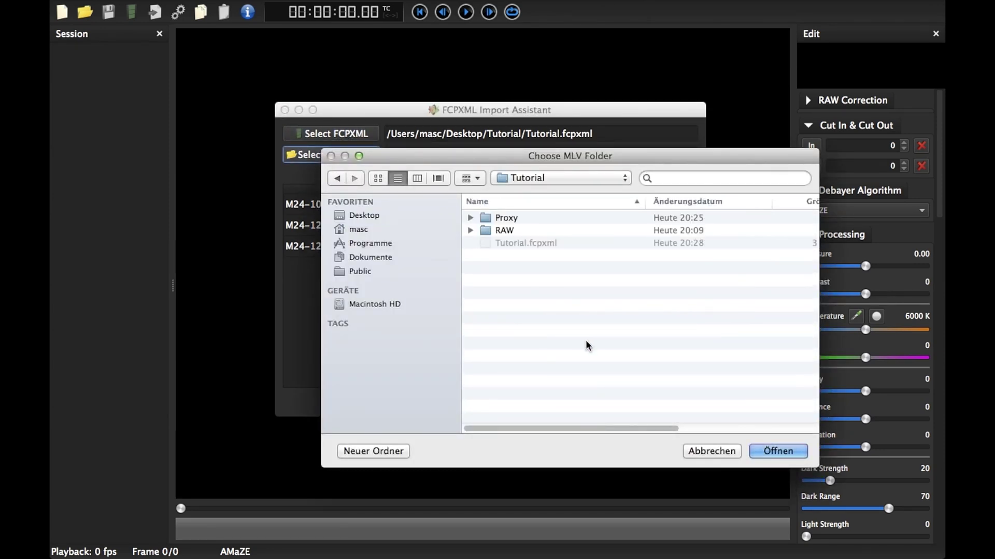
pyautogui.click(776, 450)
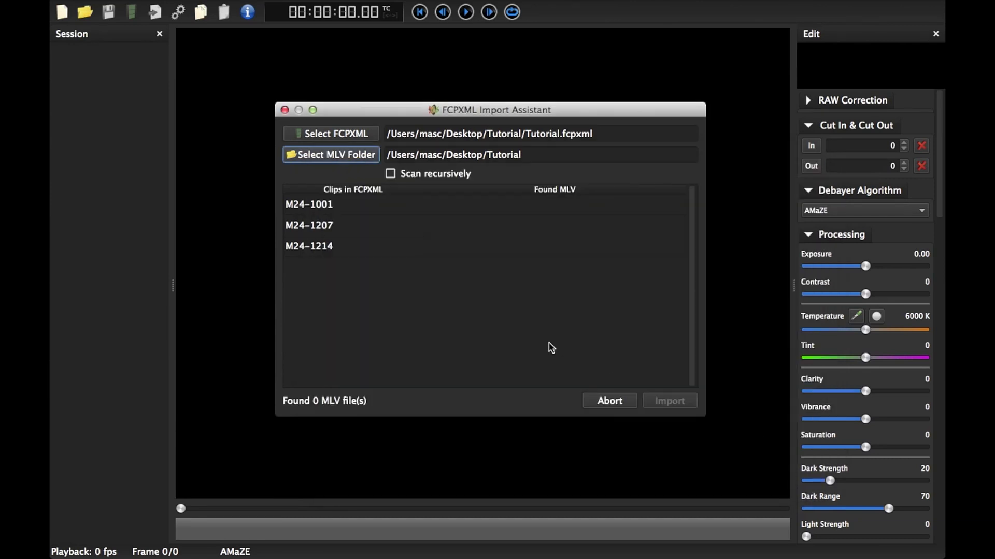
pyautogui.click(422, 175)
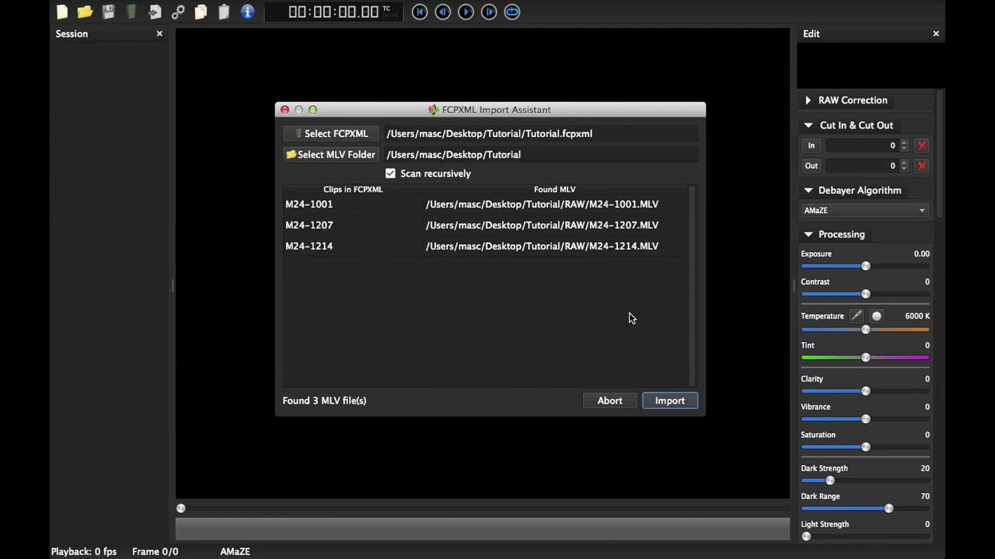
pyautogui.click(671, 402)
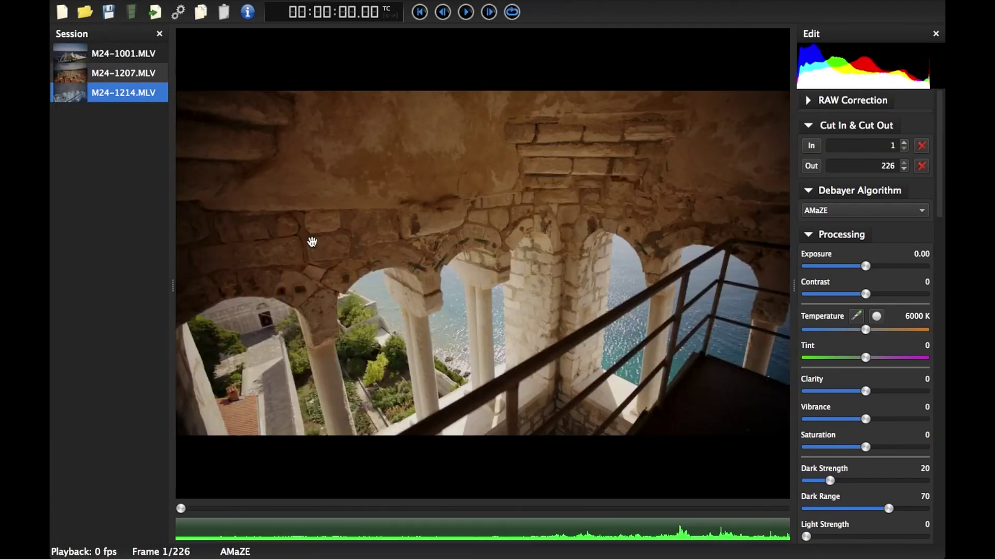
# - On M24-1001, pick white balance from a neutral spot and raise Vibrance to 22
pyautogui.click(129, 64)
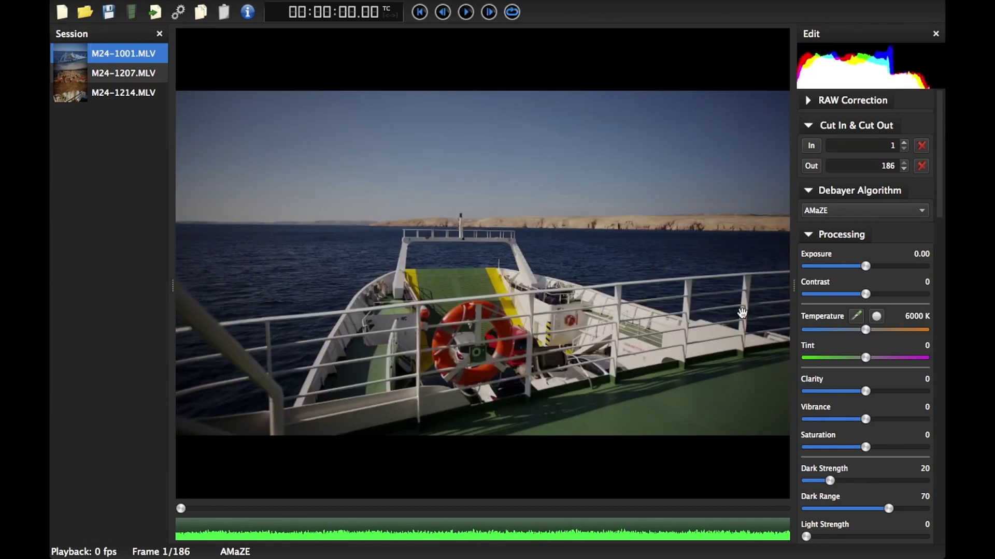
pyautogui.click(856, 316)
pyautogui.click(706, 348)
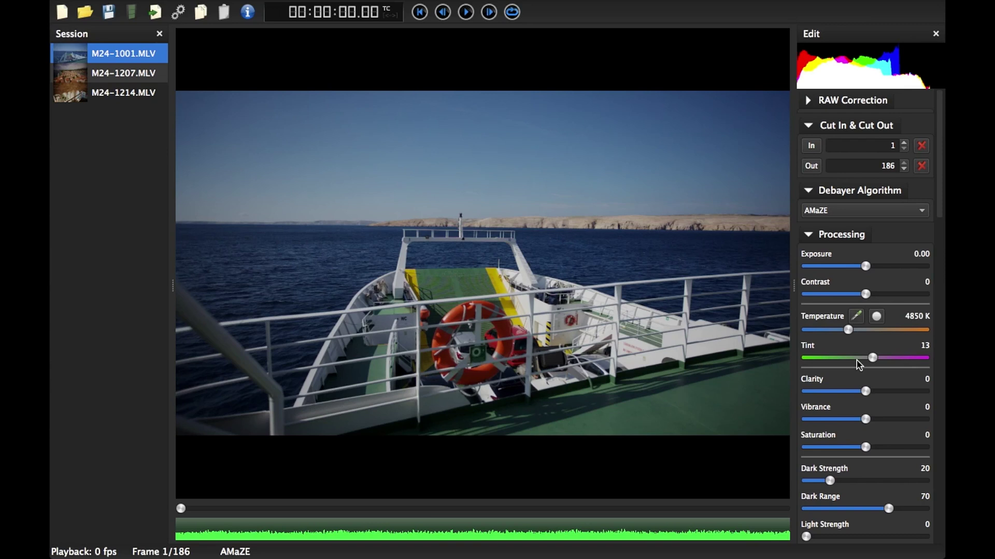
pyautogui.moveTo(865, 419); pyautogui.dragTo(879, 419)
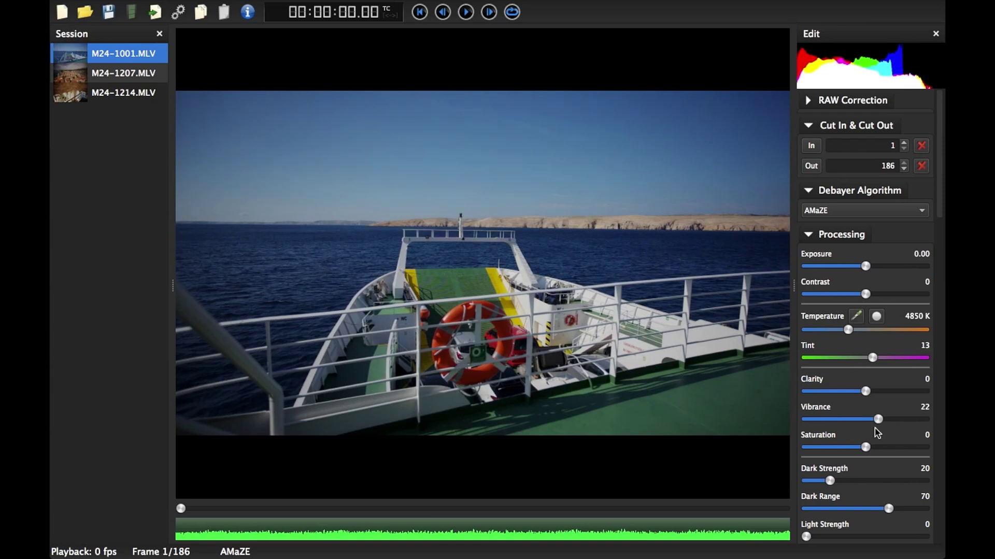
# - Apply Reinhard 3/5 tonemapping and brighten with Lighten 21
pyautogui.scroll(-10, 877, 433)
pyautogui.scroll(-1, 876, 433)
pyautogui.click(870, 404)
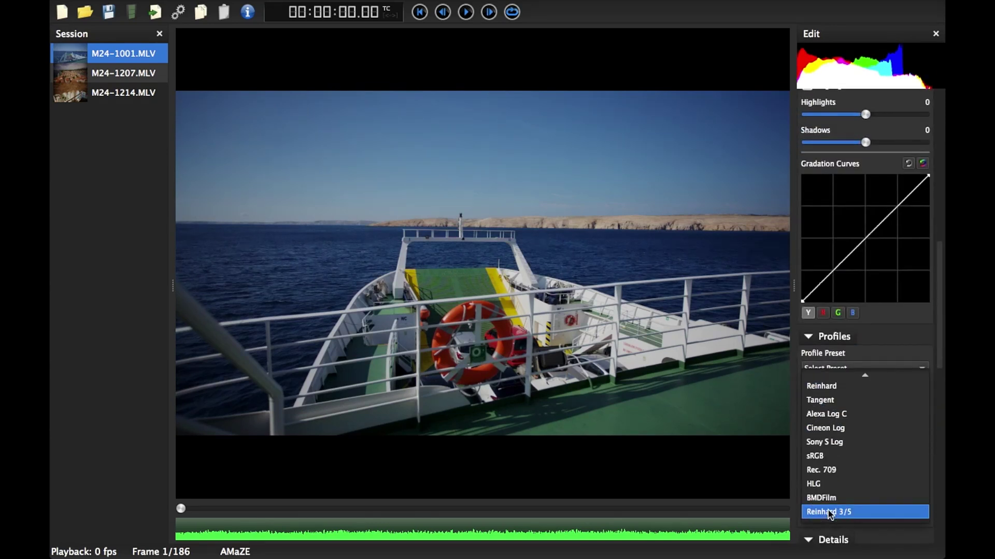
pyautogui.click(829, 512)
pyautogui.scroll(8, 854, 410)
pyautogui.scroll(2, 854, 410)
pyautogui.moveTo(803, 457); pyautogui.dragTo(832, 460)
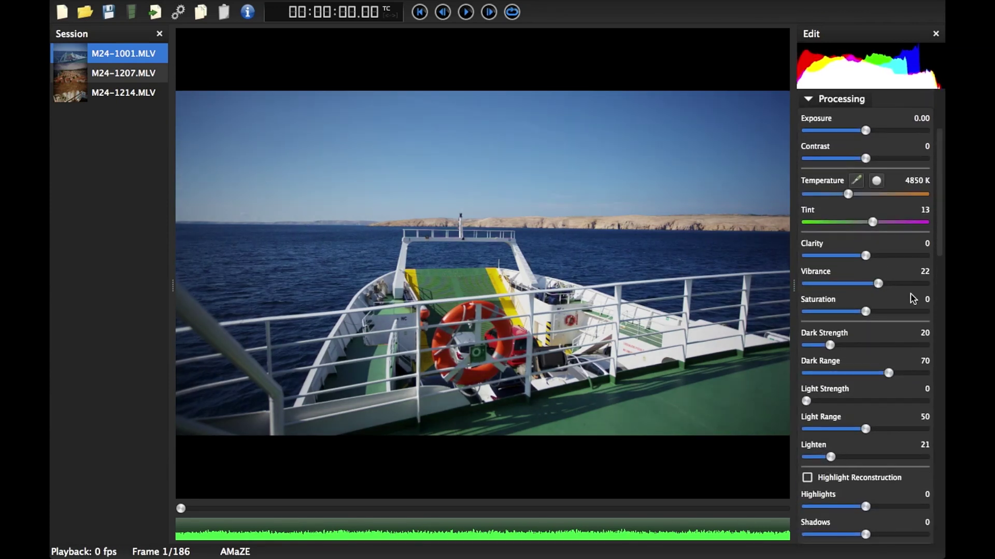
# - Adjust the Temperature slider to 4850 K
pyautogui.scroll(2, 913, 299)
pyautogui.moveTo(849, 290); pyautogui.dragTo(854, 293)
pyautogui.scroll(-3, 854, 291)
pyautogui.scroll(-4, 843, 321)
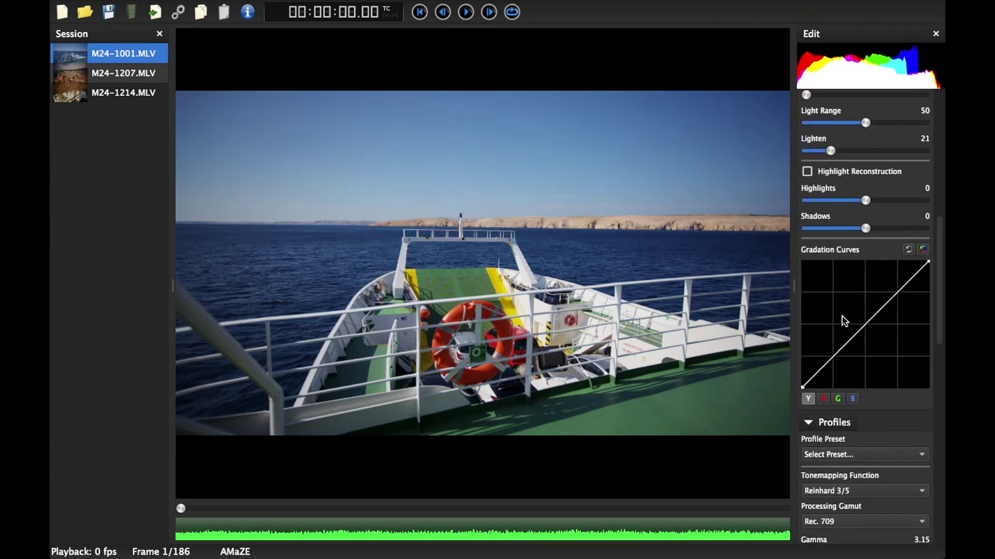
pyautogui.scroll(-5, 843, 321)
pyautogui.scroll(-2, 843, 322)
pyautogui.scroll(-3, 843, 321)
pyautogui.scroll(-5, 843, 322)
pyautogui.scroll(-2, 843, 322)
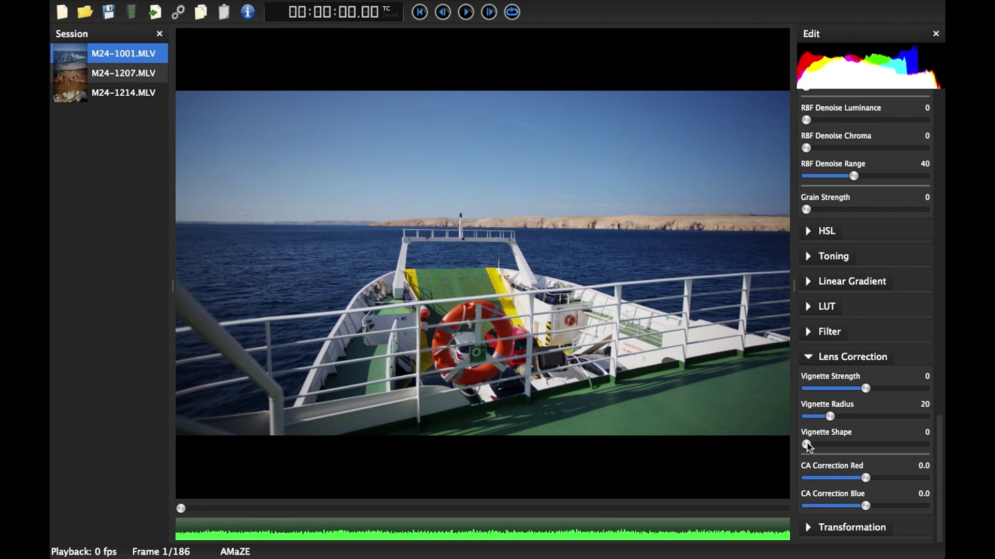
# - Set Vignette Shape to 100, Vignette Radius to 45 and Vignette Strength to -21
pyautogui.moveTo(807, 446); pyautogui.dragTo(928, 445)
pyautogui.click(869, 417)
pyautogui.moveTo(865, 389)
pyautogui.mouseDown()
pyautogui.moveTo(848, 389)
pyautogui.moveTo(891, 417)
pyautogui.moveTo(859, 417)
pyautogui.moveTo(854, 389)
pyautogui.mouseUp()
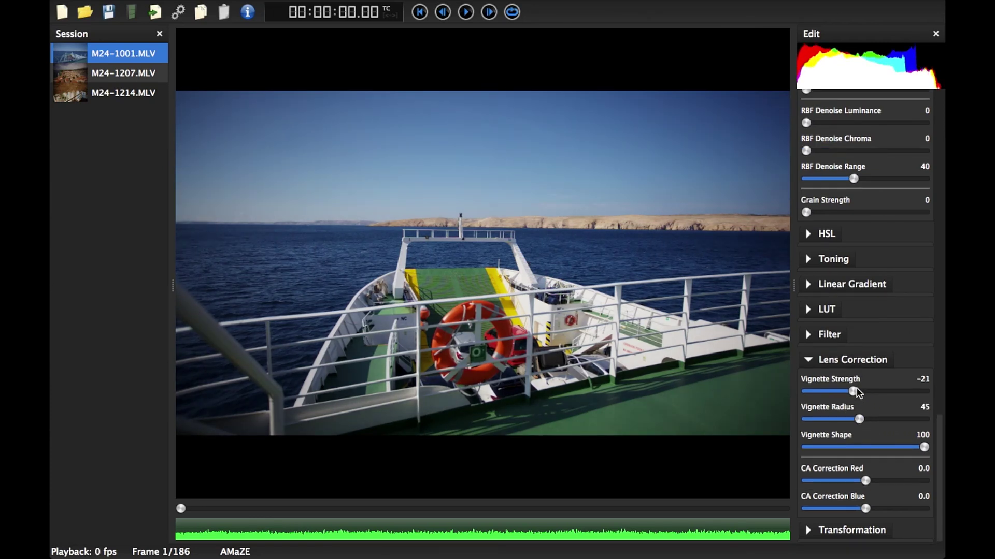
# - Zoom the viewer to full size and pan around the ferry deck
pyautogui.scroll(5, 856, 392)
pyautogui.scroll(5, 856, 392)
pyautogui.scroll(5, 856, 392)
pyautogui.scroll(5, 856, 392)
pyautogui.scroll(3, 857, 392)
pyautogui.scroll(2, 856, 392)
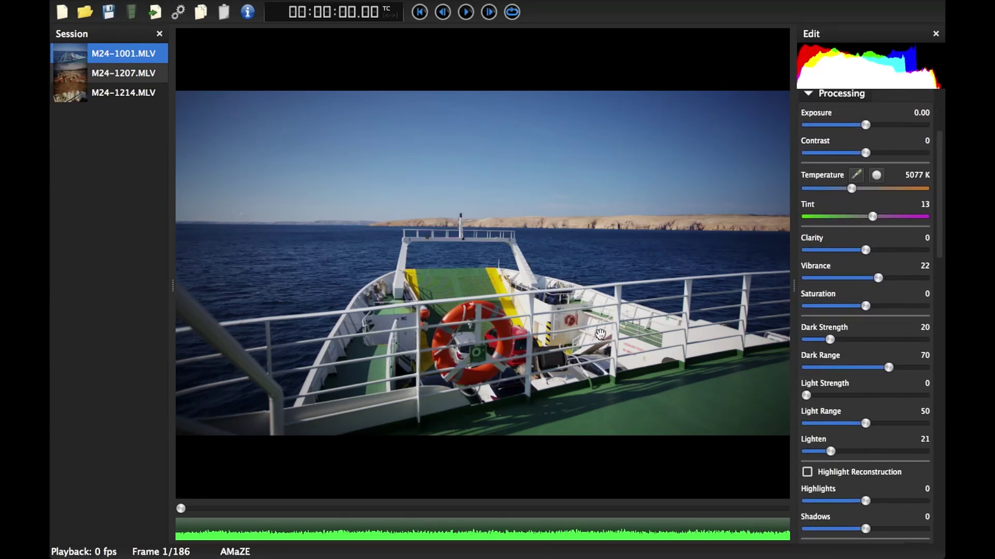
pyautogui.doubleClick(471, 301)
pyautogui.moveTo(451, 288); pyautogui.dragTo(455, 289)
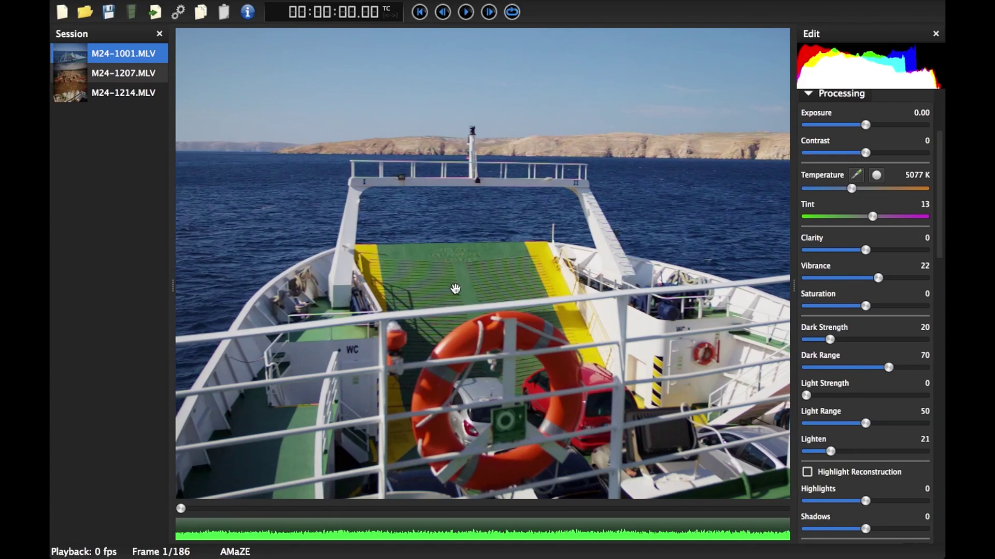
# - Try the IGV, LMMSE and AHD debayer algorithms on M24-1001
pyautogui.scroll(4, 839, 210)
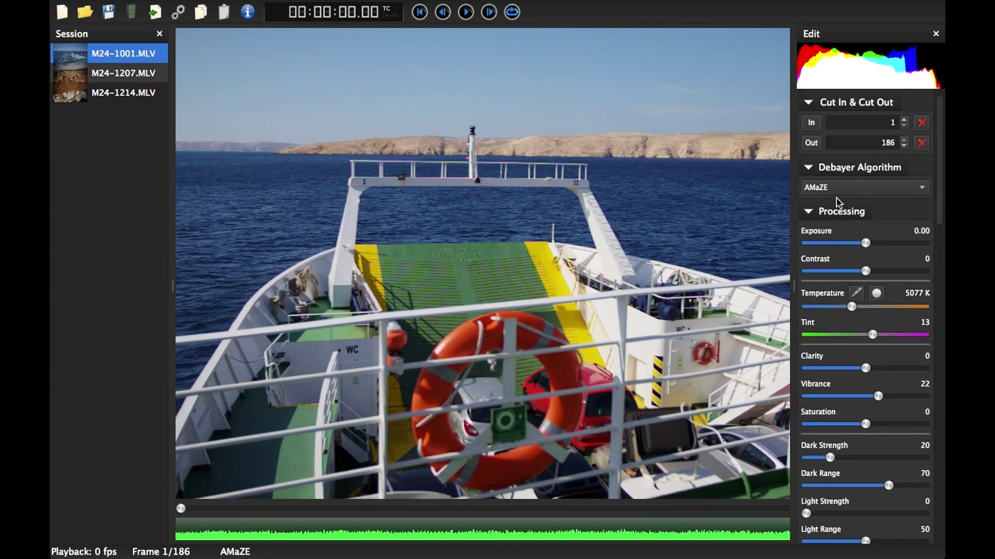
pyautogui.click(843, 184)
pyautogui.click(842, 170)
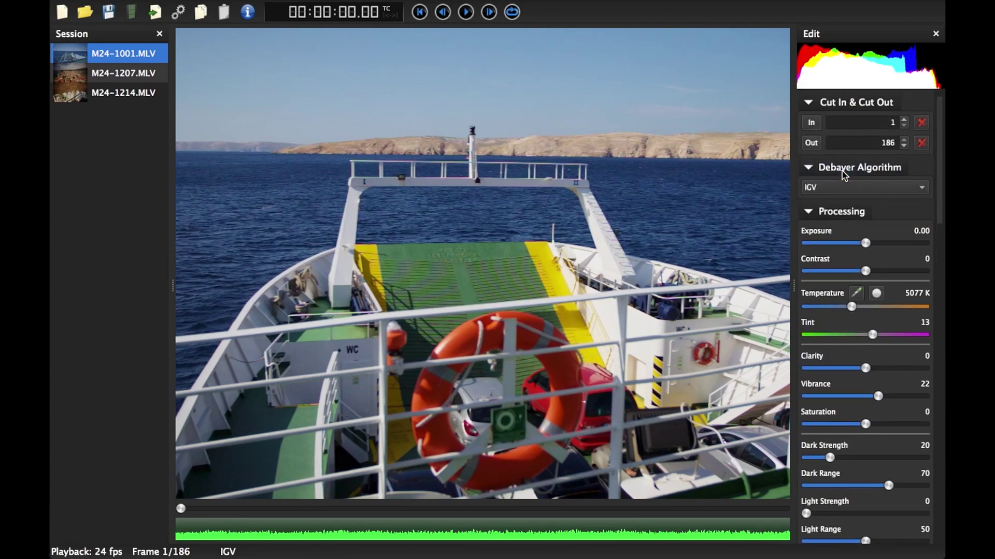
pyautogui.click(837, 184)
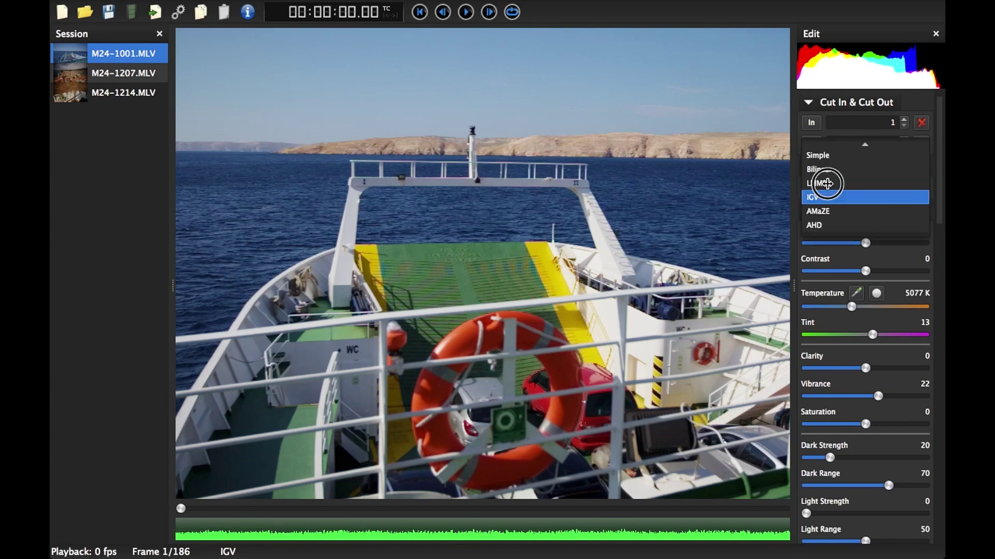
pyautogui.click(835, 183)
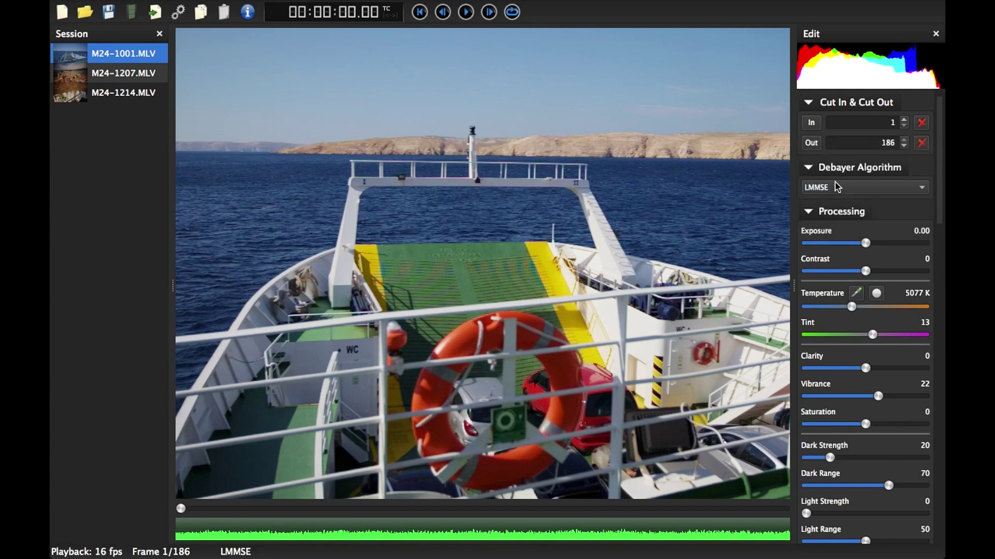
pyautogui.click(832, 190)
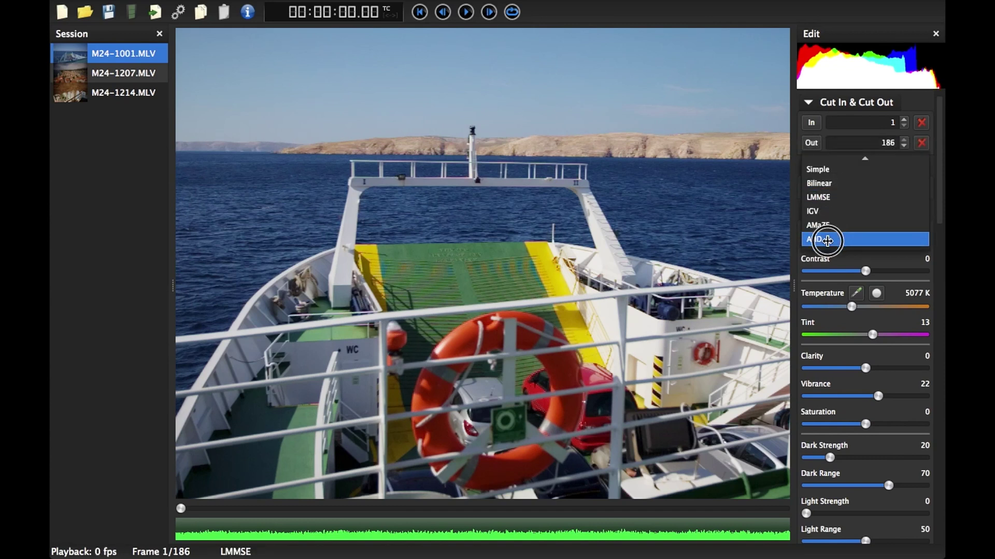
pyautogui.click(825, 236)
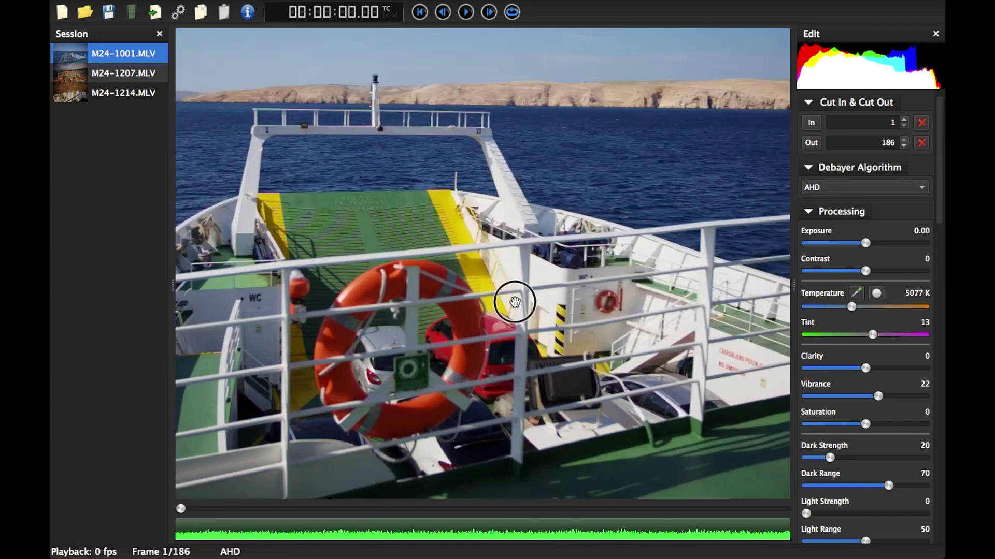
# - Inspect detail in the zoomed preview, switch debayering to AMaZE, then load M24-1207
pyautogui.moveTo(625, 359); pyautogui.dragTo(469, 297)
pyautogui.scroll(-1, 642, 311)
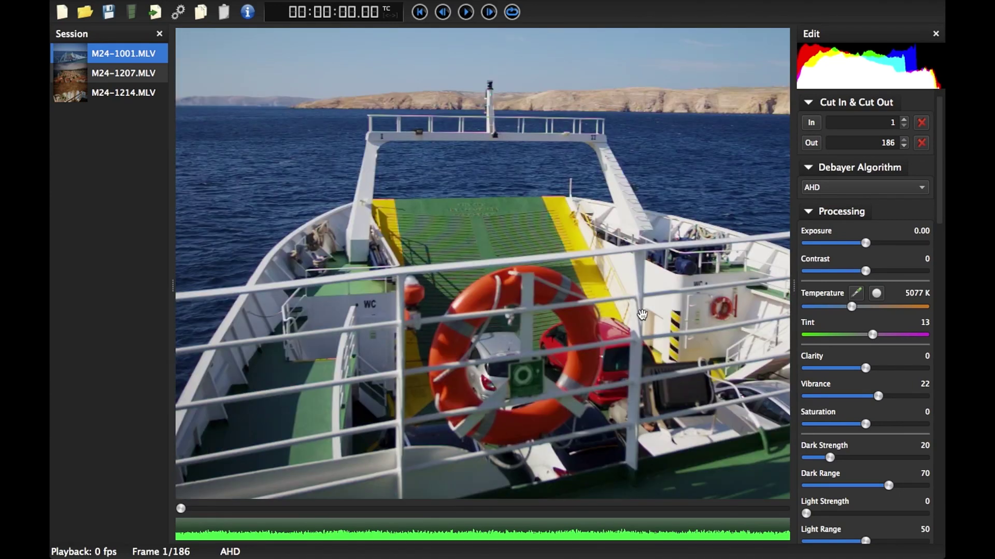
pyautogui.scroll(-1, 600, 319)
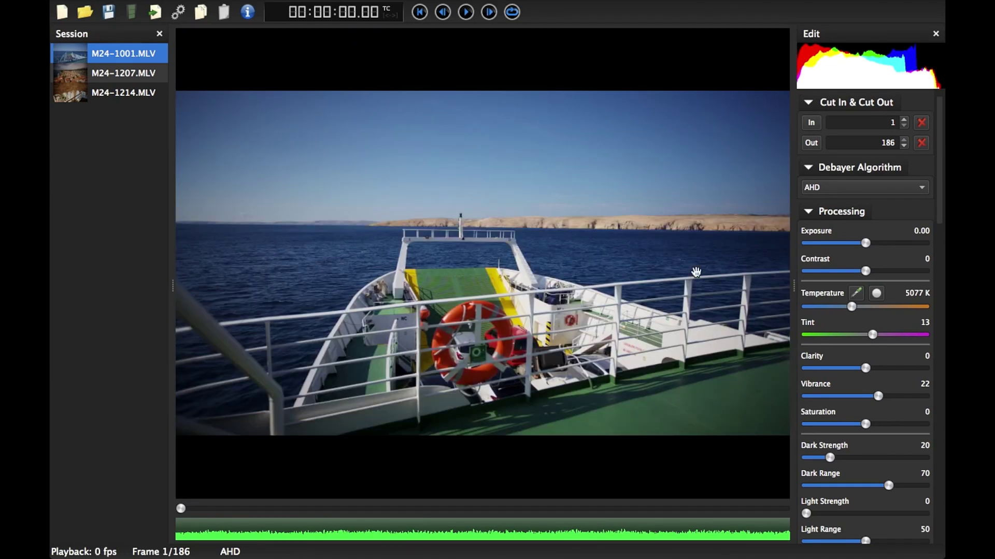
pyautogui.click(825, 188)
pyautogui.click(829, 182)
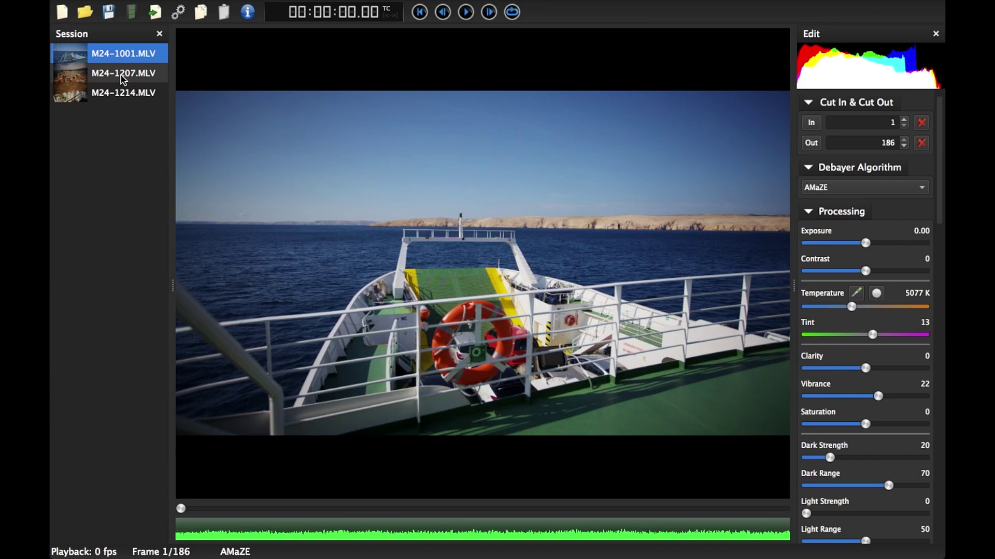
pyautogui.click(123, 78)
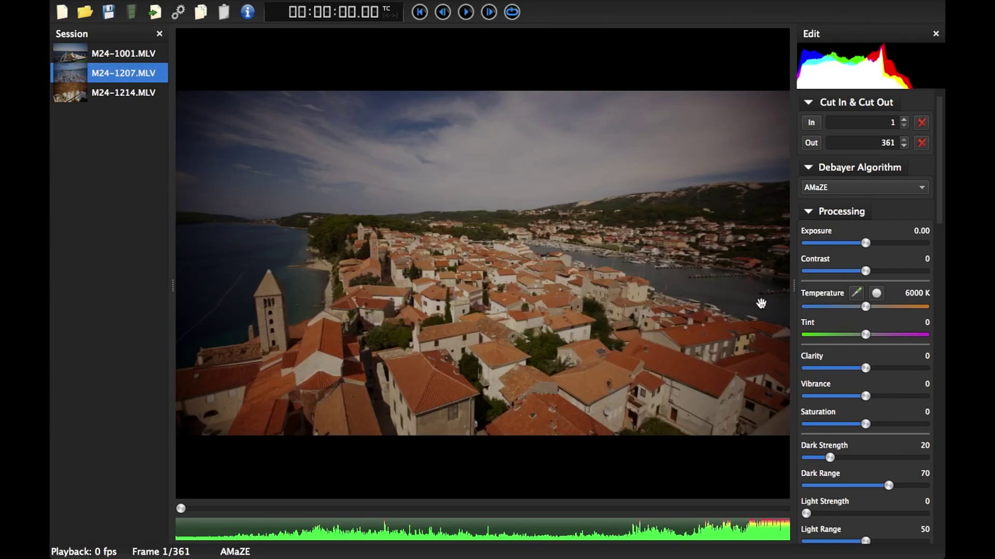
# - Pick white balance from a neutral spot, set temperature to 4462 K and Vibrance to 25
pyautogui.click(857, 299)
pyautogui.click(626, 375)
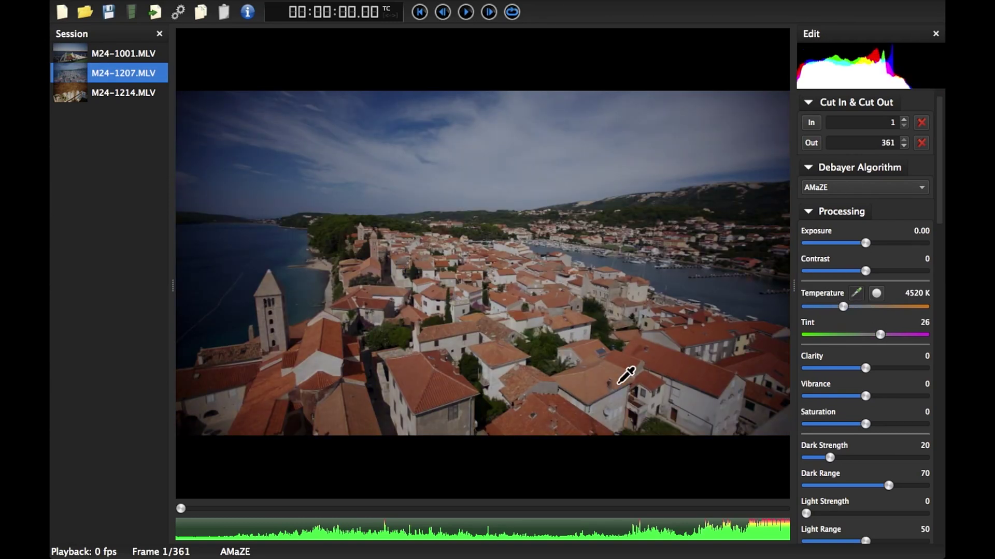
pyautogui.moveTo(844, 307); pyautogui.dragTo(841, 307)
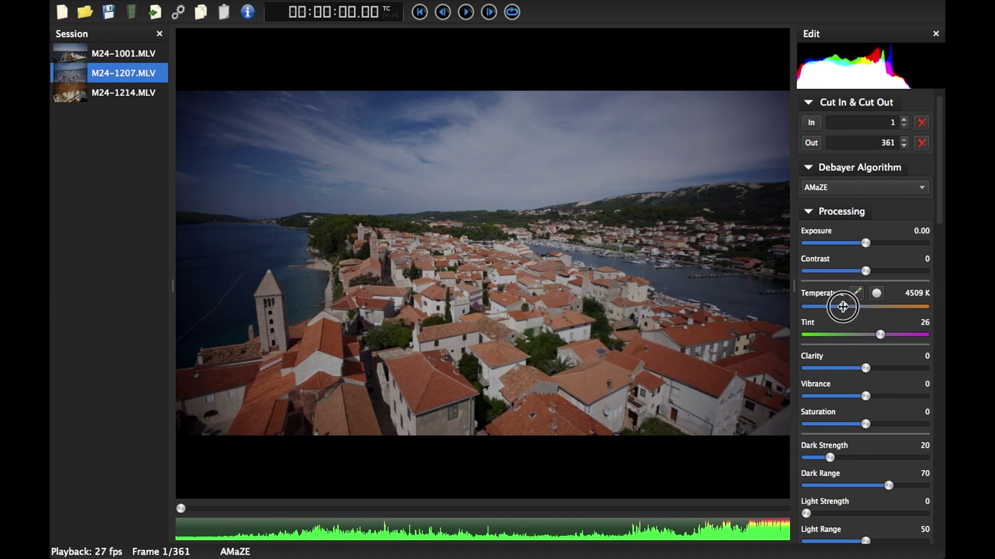
pyautogui.moveTo(865, 396); pyautogui.dragTo(882, 396)
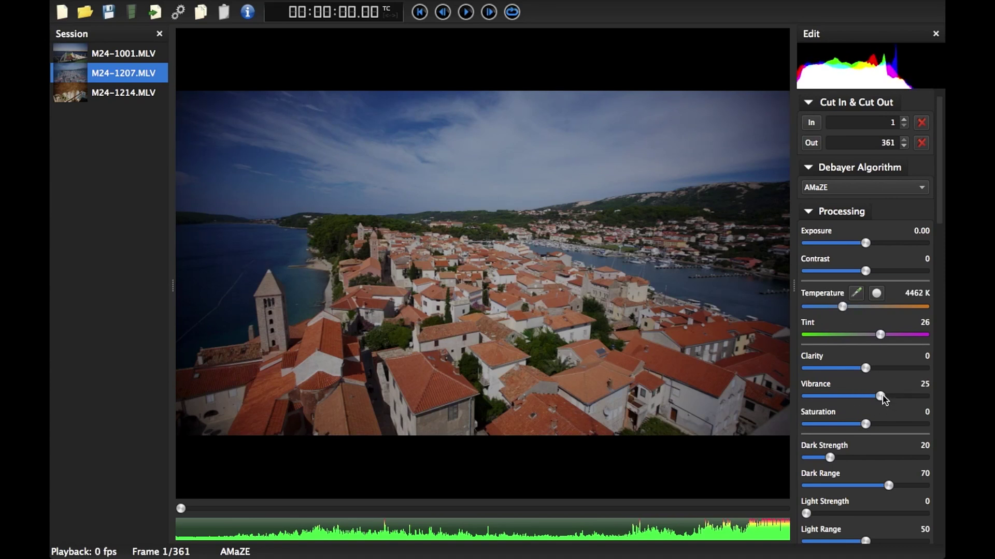
# - Choose a brighter tonemapping function and raise Exposure to 0.40
pyautogui.scroll(-10, 860, 383)
pyautogui.click(838, 392)
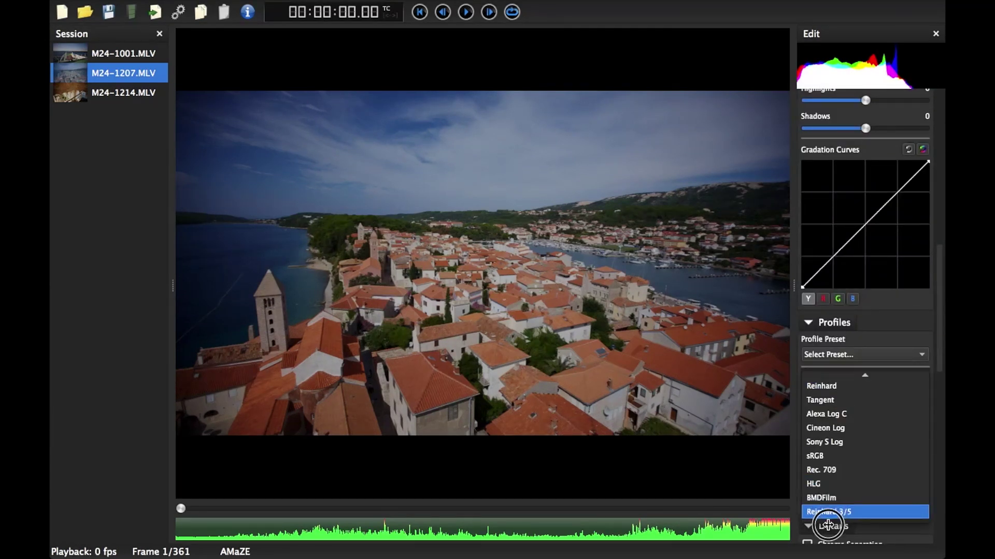
pyautogui.click(839, 511)
pyautogui.scroll(5, 861, 392)
pyautogui.scroll(3, 861, 392)
pyautogui.moveTo(806, 386); pyautogui.dragTo(833, 386)
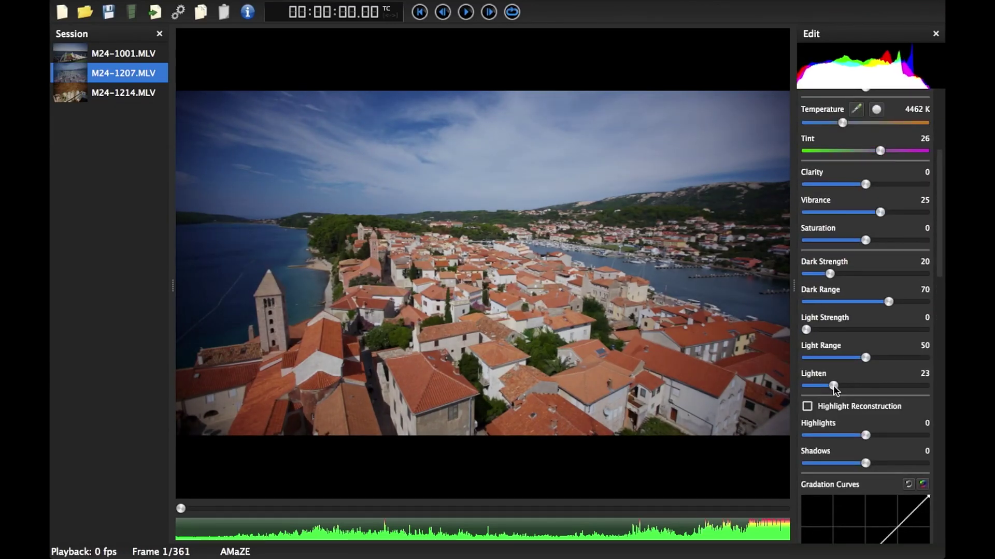
pyautogui.scroll(3, 865, 171)
pyautogui.moveTo(866, 151); pyautogui.dragTo(871, 151)
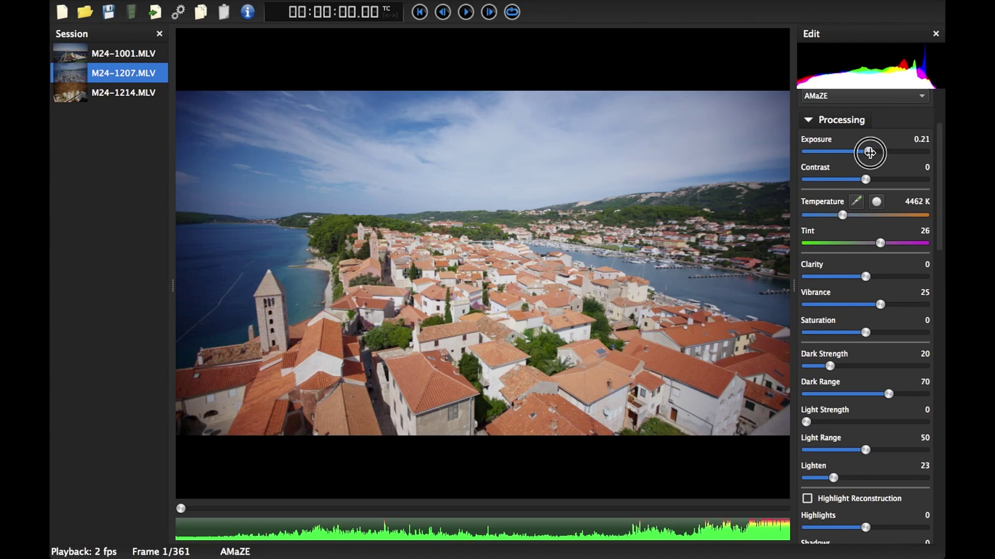
# - Set Lighten to 17, Highlights to -24, nudge Light Strength up, then zoom to check detail
pyautogui.moveTo(830, 478); pyautogui.dragTo(826, 478)
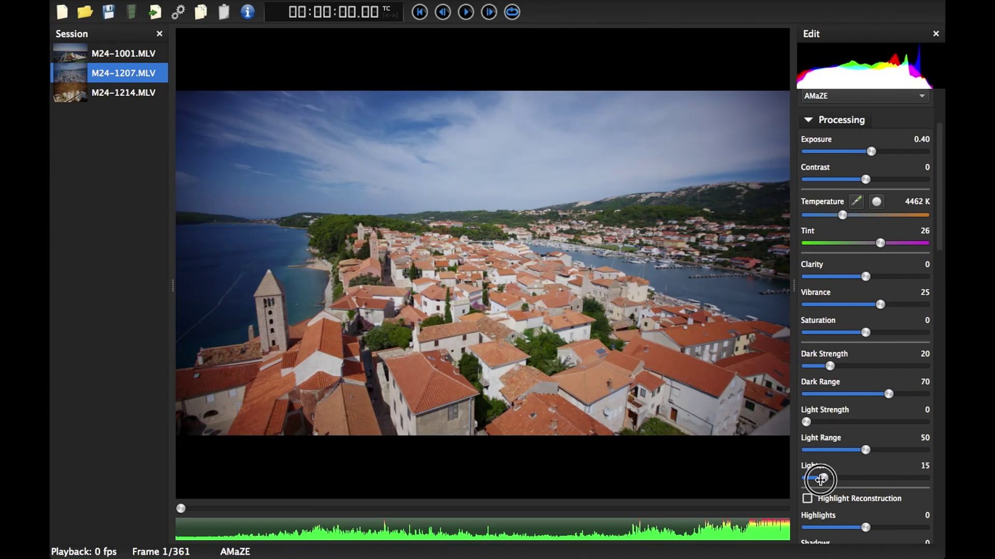
pyautogui.moveTo(864, 527); pyautogui.dragTo(851, 527)
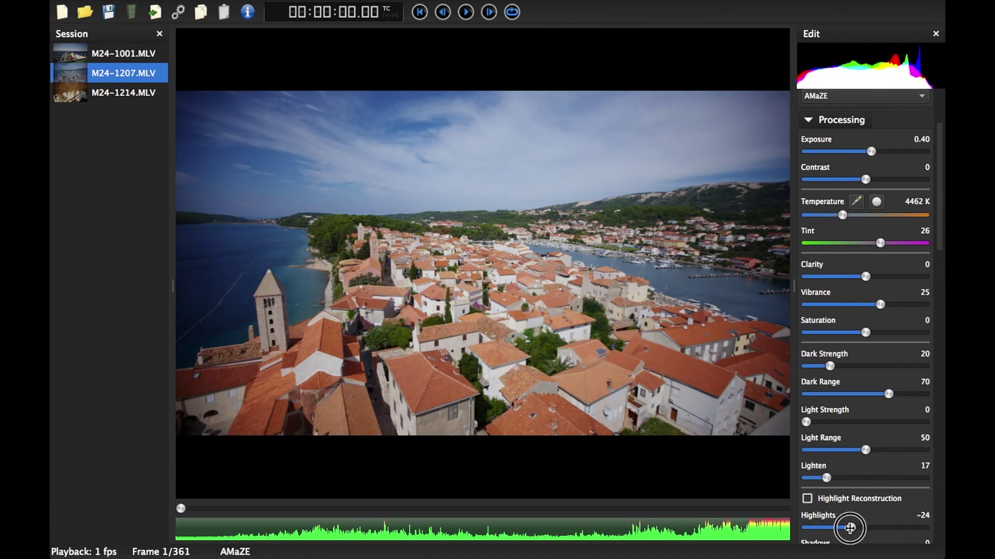
pyautogui.moveTo(806, 422); pyautogui.dragTo(814, 421)
pyautogui.scroll(-1, 839, 513)
pyautogui.scroll(-1, 840, 513)
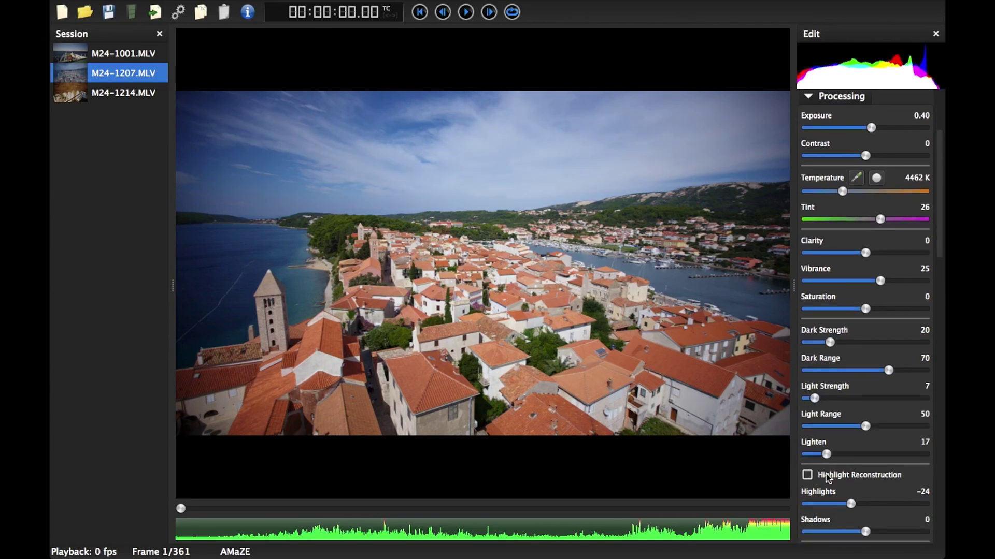
pyautogui.doubleClick(508, 295)
pyautogui.moveTo(508, 295)
pyautogui.mouseDown()
pyautogui.moveTo(439, 299)
pyautogui.moveTo(485, 336)
pyautogui.moveTo(367, 168)
pyautogui.mouseUp()
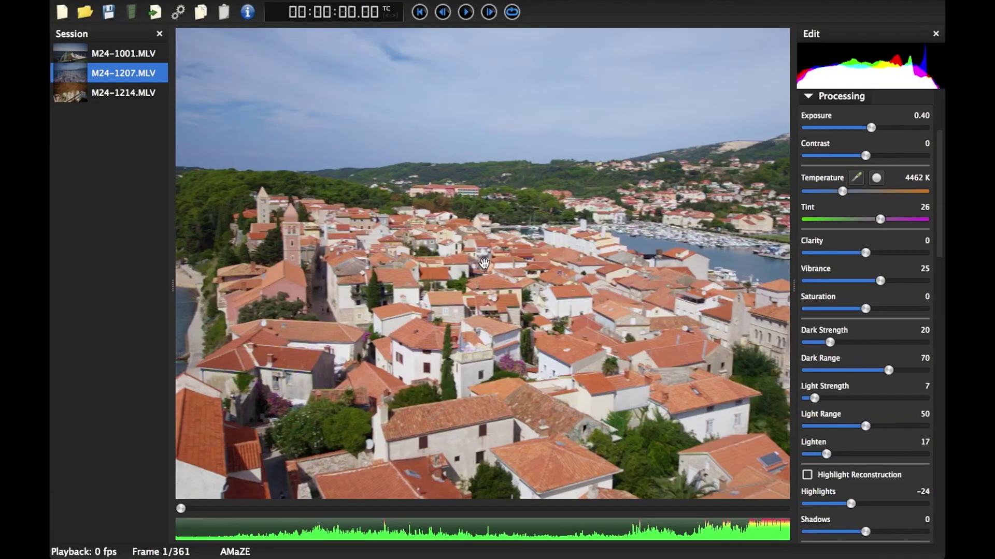
# - Give M24-1207 a vignette (Shape 100, Radius 59, Strength -15) and copy its receipt
pyautogui.moveTo(368, 167); pyautogui.dragTo(373, 202)
pyautogui.scroll(-10, 844, 363)
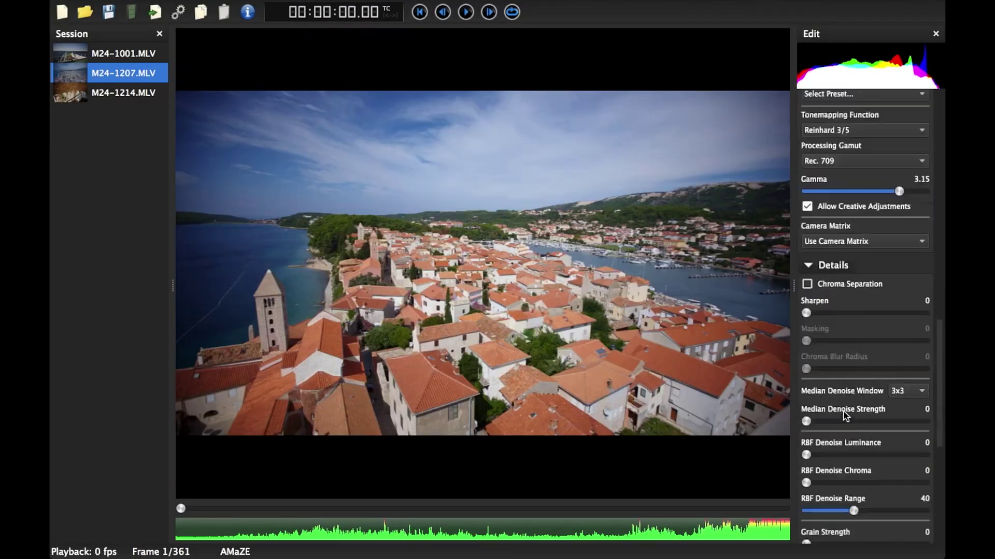
pyautogui.scroll(-2, 843, 412)
pyautogui.scroll(-5, 843, 415)
pyautogui.scroll(-3, 843, 414)
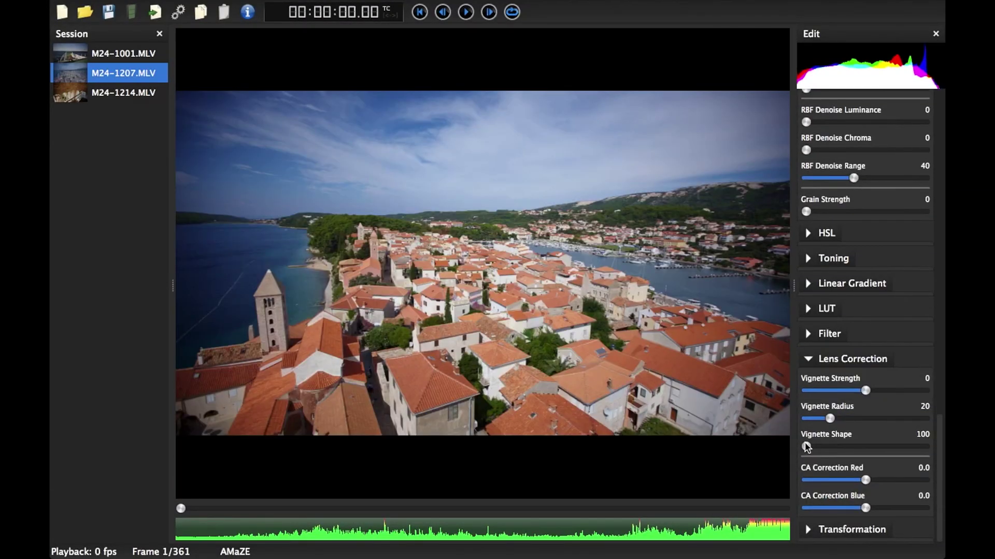
pyautogui.scroll(-5, 927, 450)
pyautogui.click(927, 447)
pyautogui.click(831, 418)
pyautogui.moveTo(831, 418)
pyautogui.mouseDown()
pyautogui.moveTo(876, 419)
pyautogui.moveTo(857, 392)
pyautogui.mouseUp()
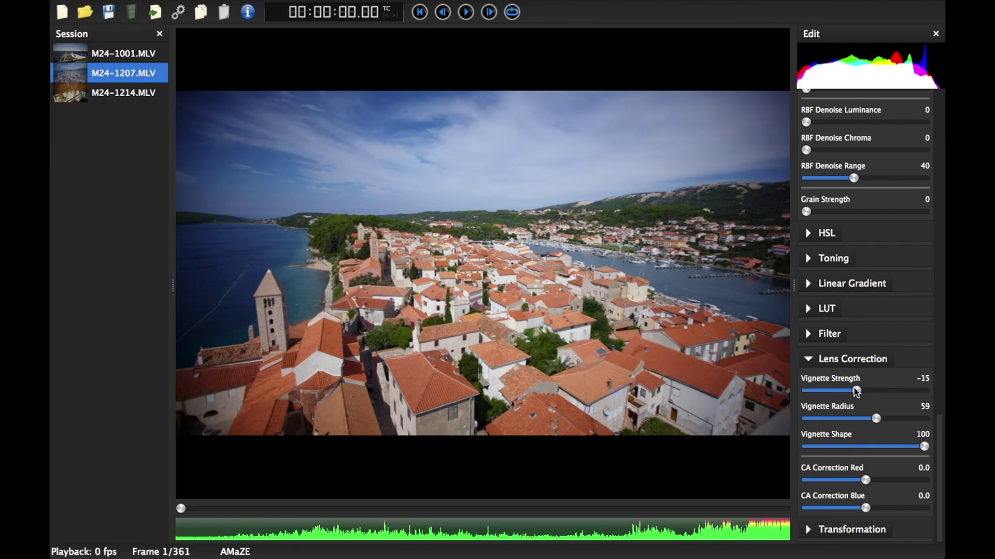
pyautogui.click(201, 12)
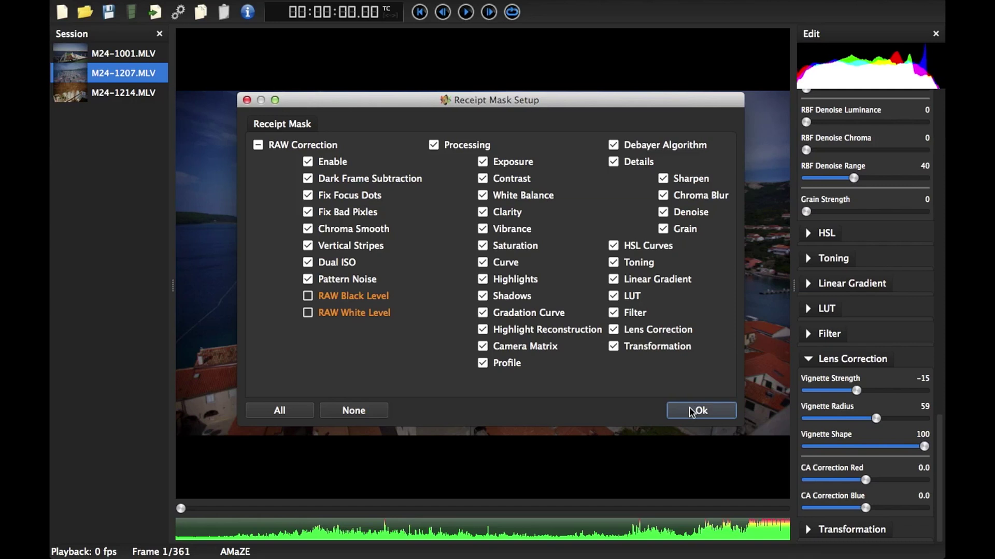
pyautogui.click(690, 412)
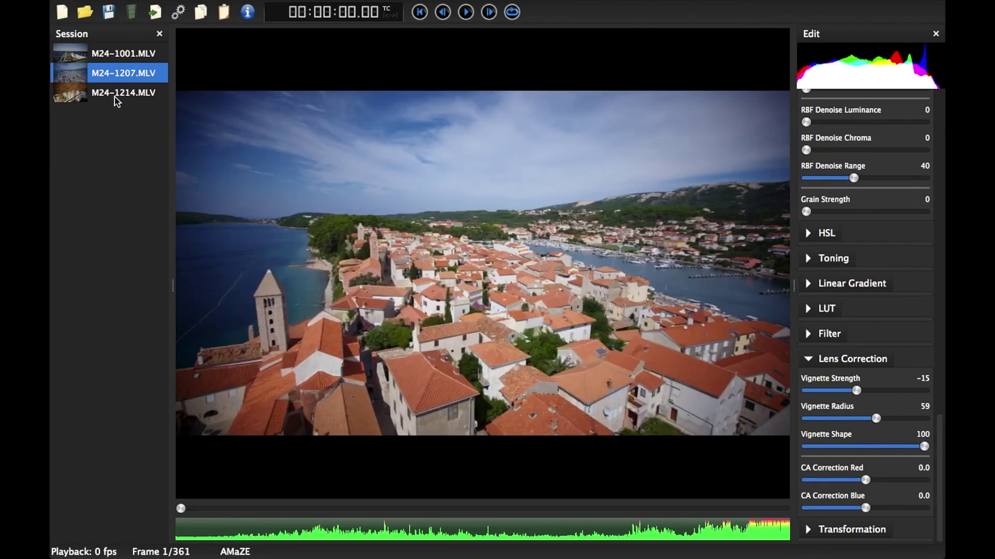
# - Select clip M24-1214, move to a later frame and try IGV debayering
pyautogui.click(118, 98)
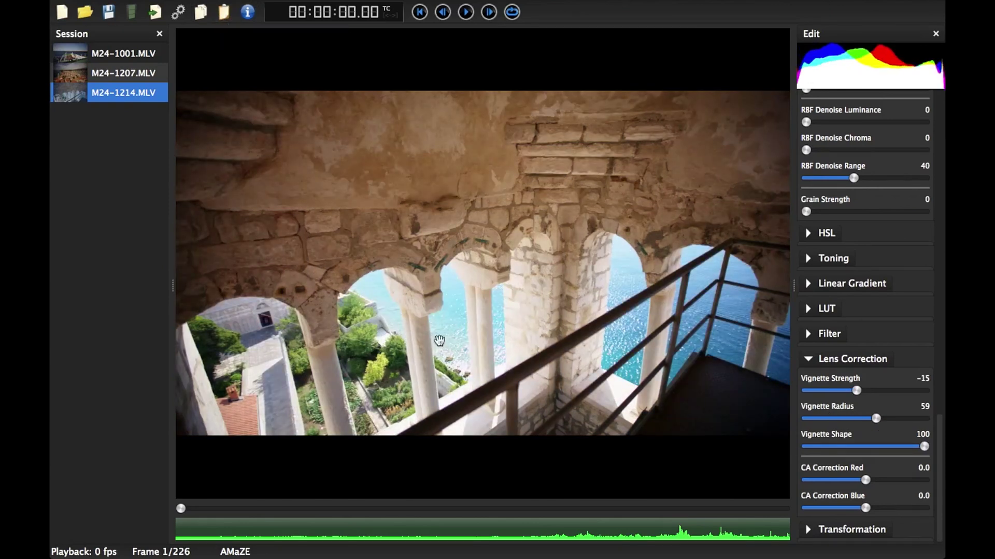
pyautogui.moveTo(328, 505); pyautogui.dragTo(403, 505)
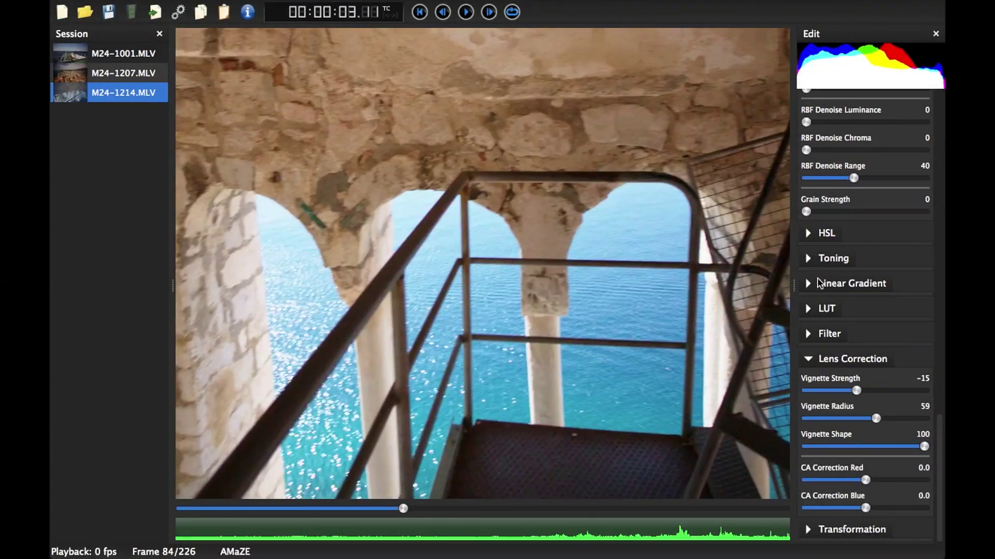
pyautogui.scroll(15, 819, 283)
pyautogui.click(839, 211)
pyautogui.click(823, 207)
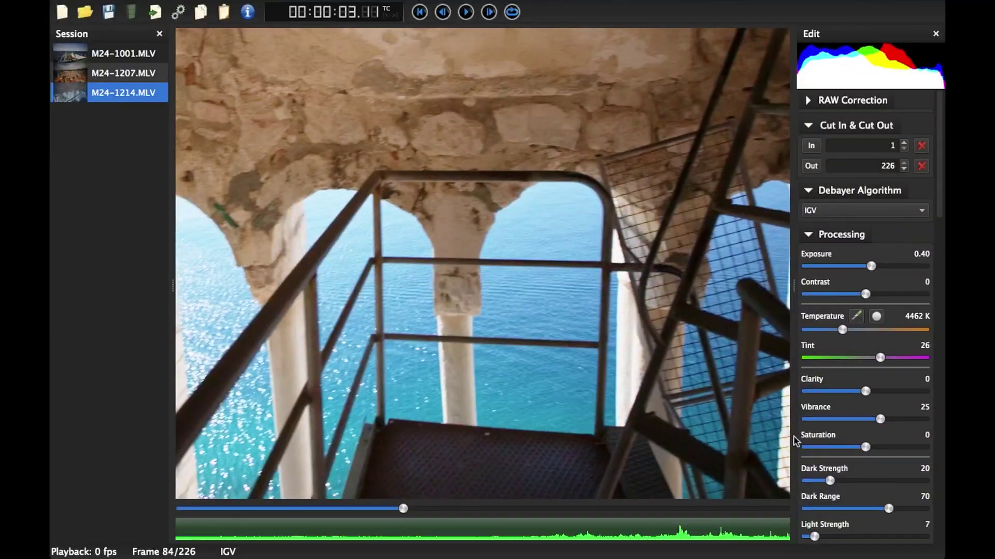
# - Set RBF Denoise Chroma to 61 and zoom the preview to inspect noise
pyautogui.scroll(-10, 865, 362)
pyautogui.moveTo(806, 432); pyautogui.dragTo(878, 432)
pyautogui.scroll(-3, 400, 249)
pyautogui.scroll(-2, 583, 326)
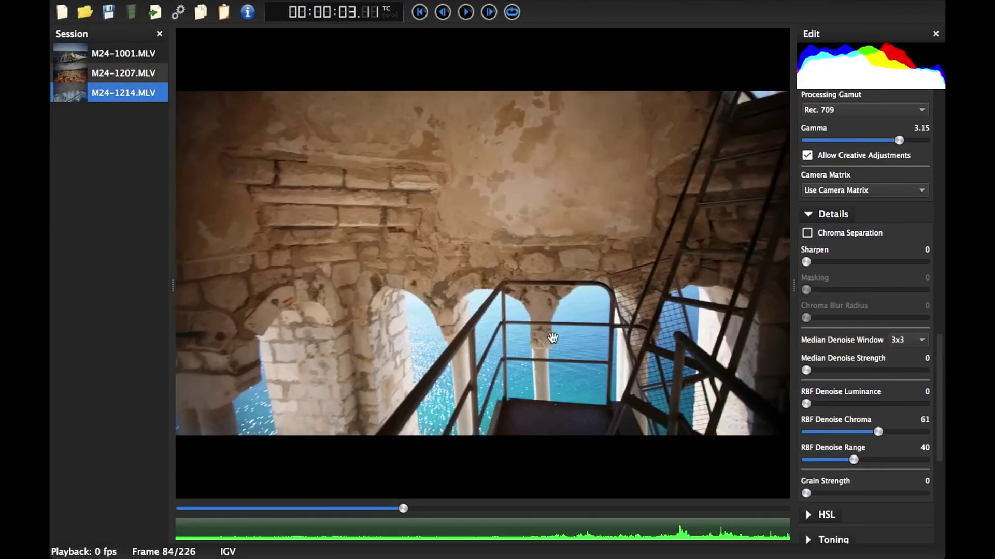
pyautogui.moveTo(769, 166); pyautogui.dragTo(513, 266)
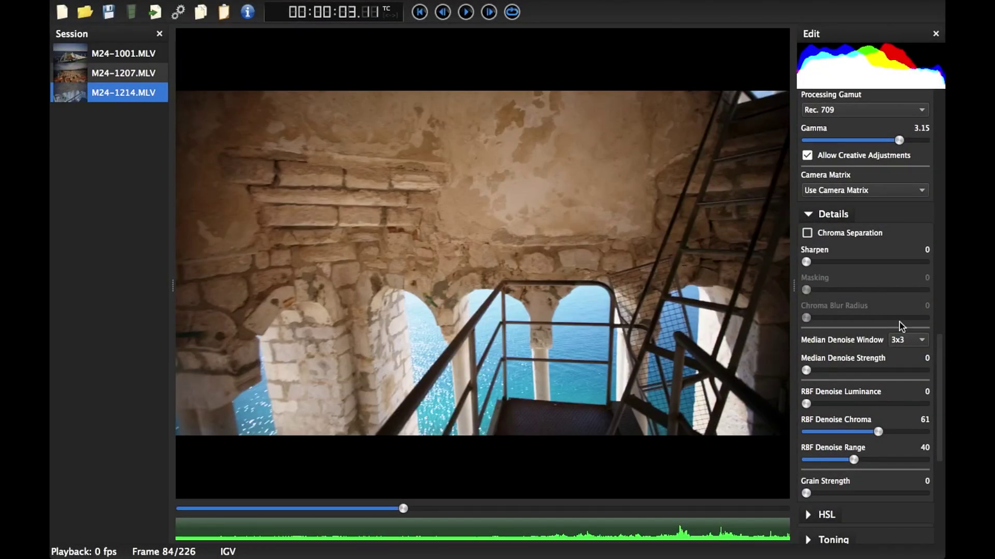
pyautogui.scroll(-5, 900, 327)
pyautogui.scroll(10, 902, 326)
# - Return to frame 77, zoom in for a close-up, and select all three session clips
pyautogui.moveTo(403, 509); pyautogui.dragTo(492, 509)
pyautogui.moveTo(378, 404); pyautogui.dragTo(731, 284)
pyautogui.moveTo(492, 509); pyautogui.dragTo(385, 508)
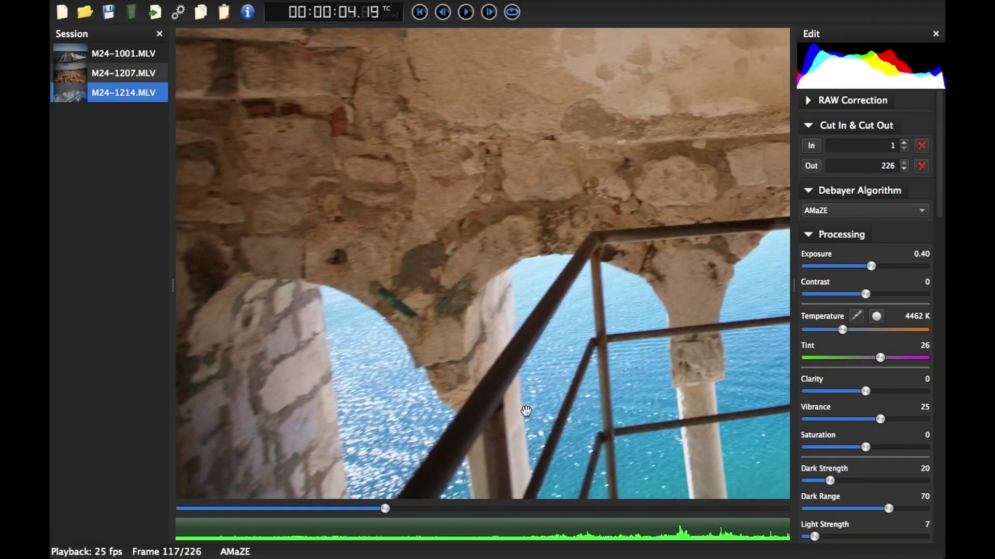
pyautogui.click(526, 411)
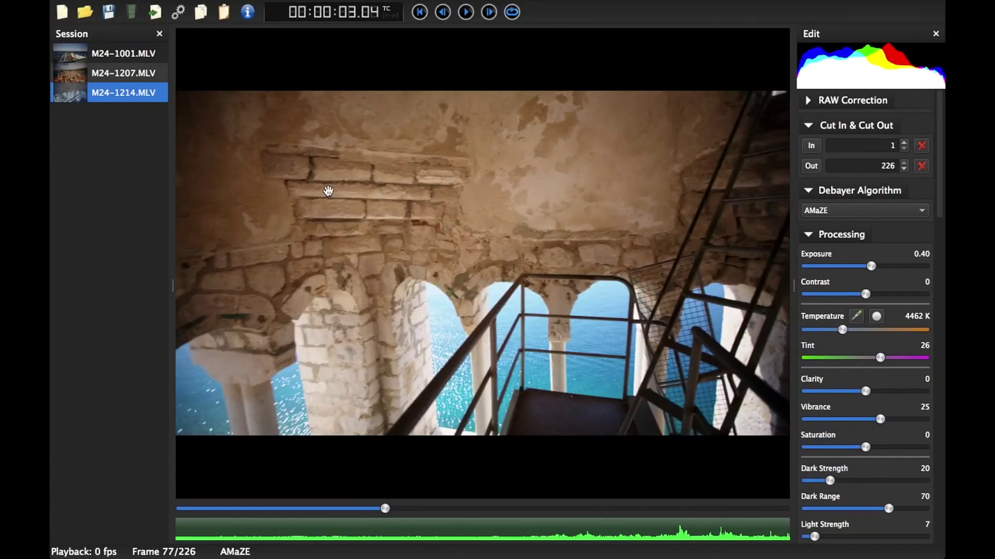
pyautogui.moveTo(129, 93); pyautogui.dragTo(146, 49)
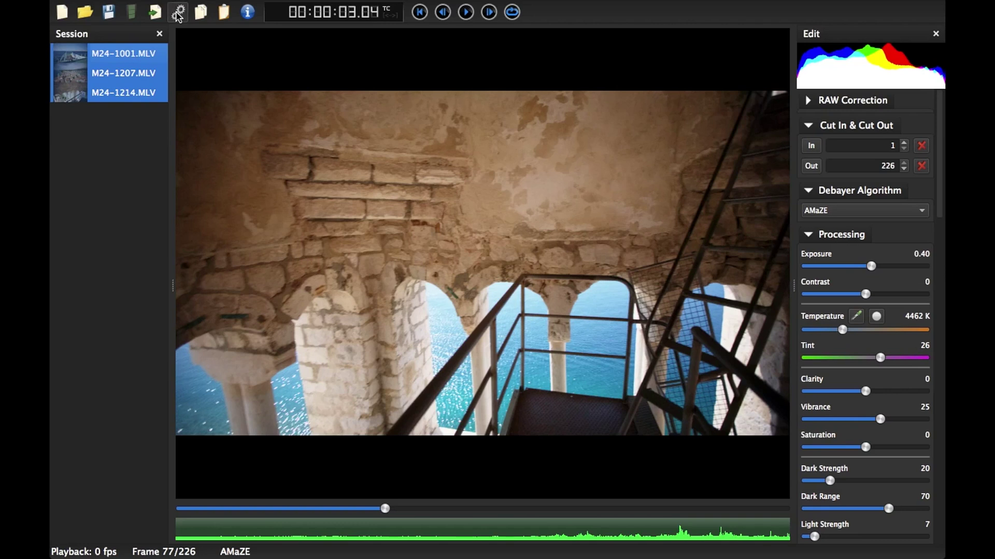
# - Choose the ProRes4444 1:1 export preset and keep Receipt configuration as the debayer mode
pyautogui.click(178, 11)
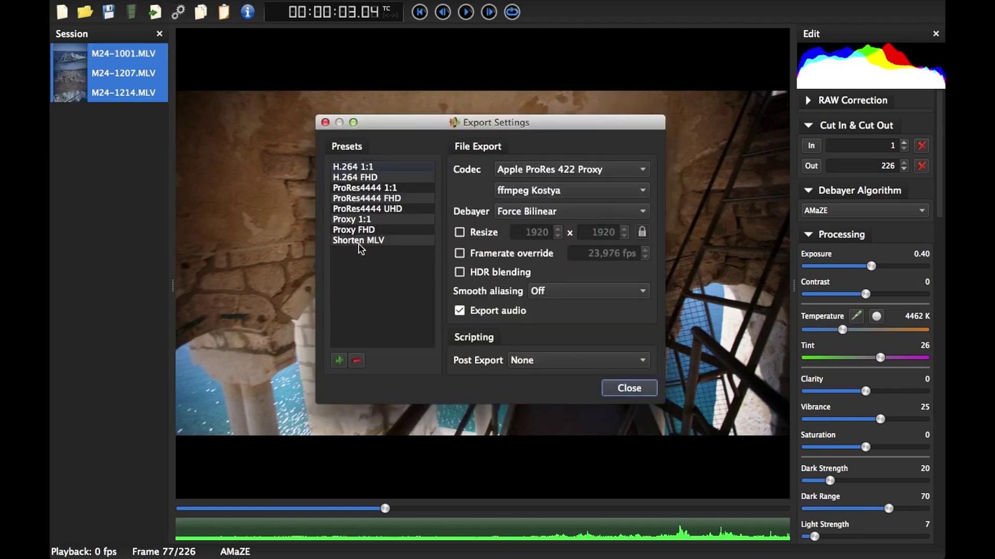
pyautogui.click(399, 189)
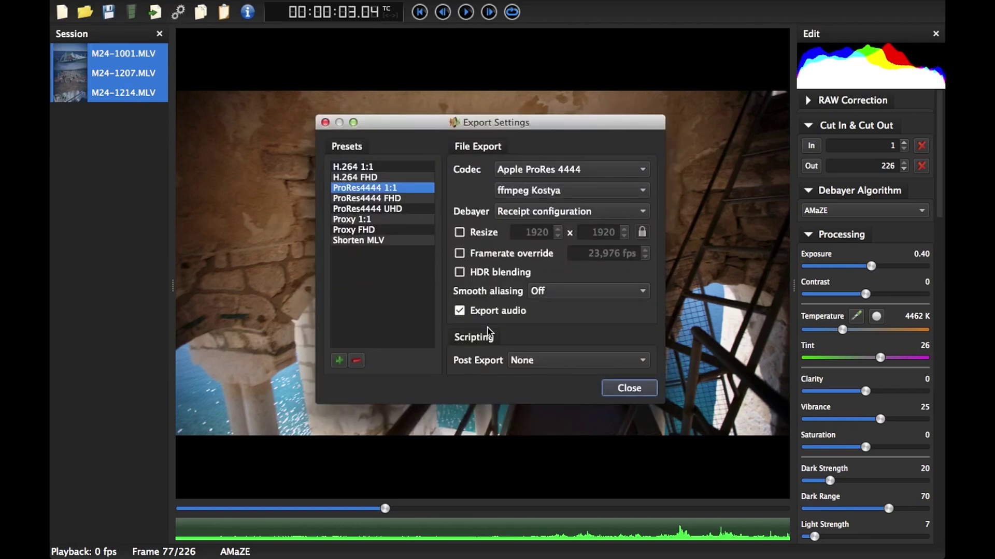
pyautogui.click(547, 212)
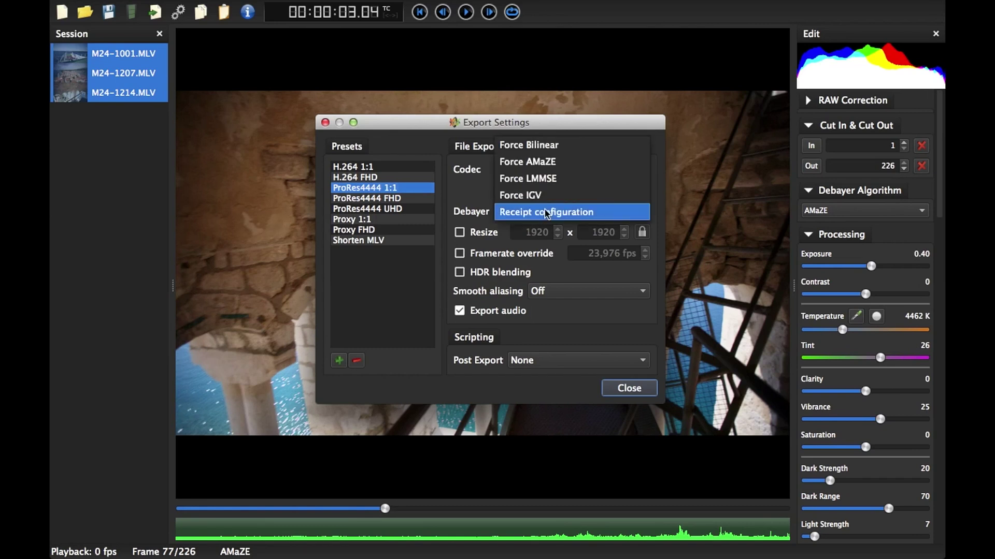
pyautogui.click(569, 213)
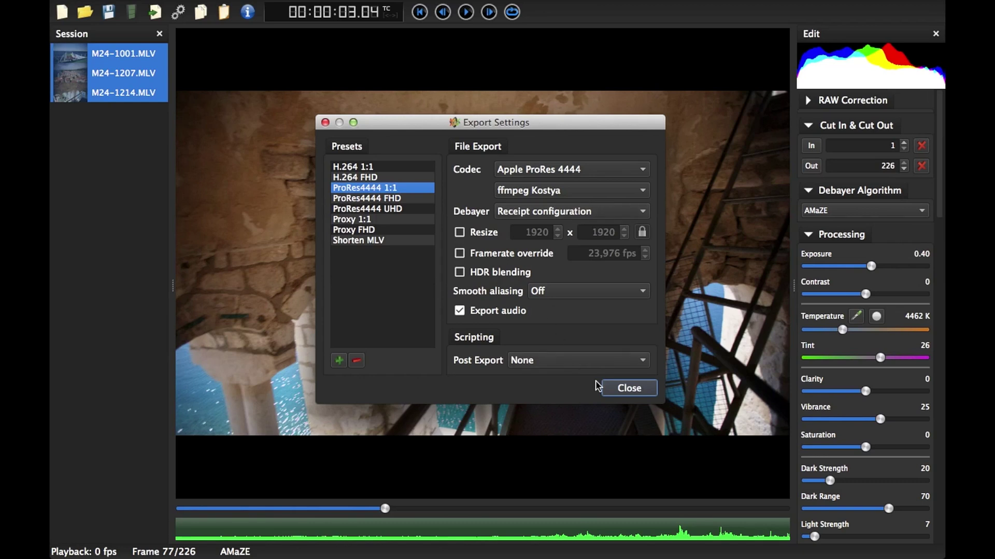
pyautogui.click(643, 394)
# - Export the clips into a newly created 'Graded' folder under Tutorial and dismiss the 'Export is ready' notice
pyautogui.click(156, 16)
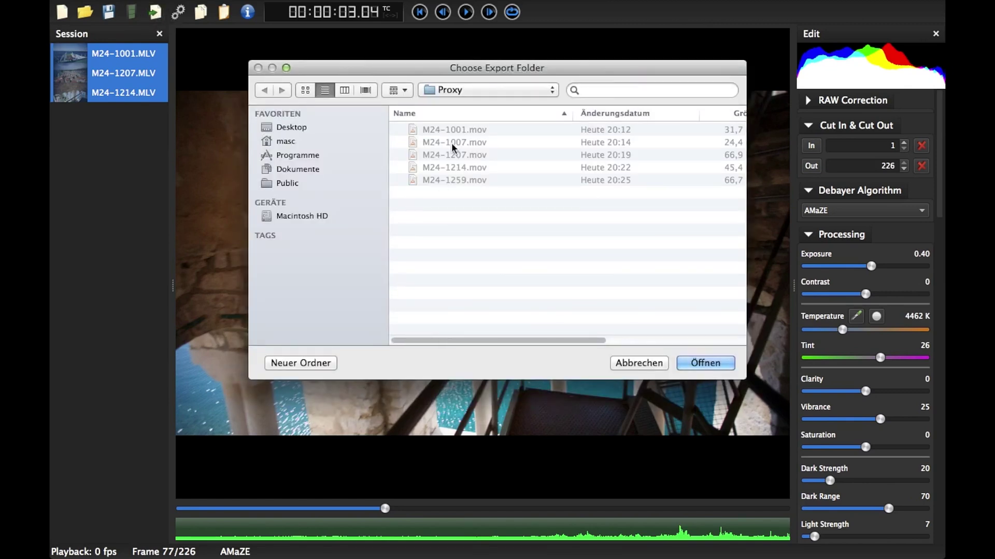
pyautogui.click(474, 92)
pyautogui.click(471, 105)
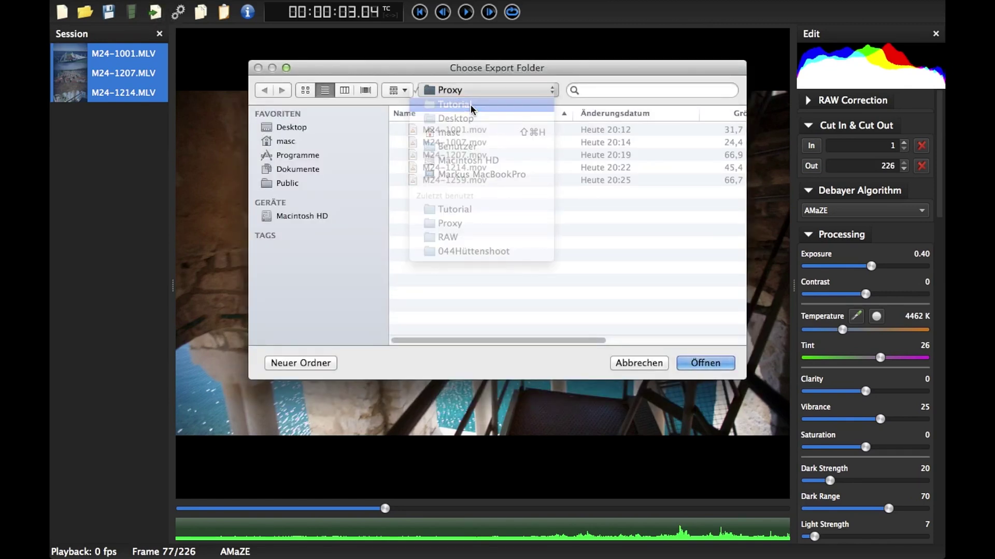
pyautogui.click(307, 367)
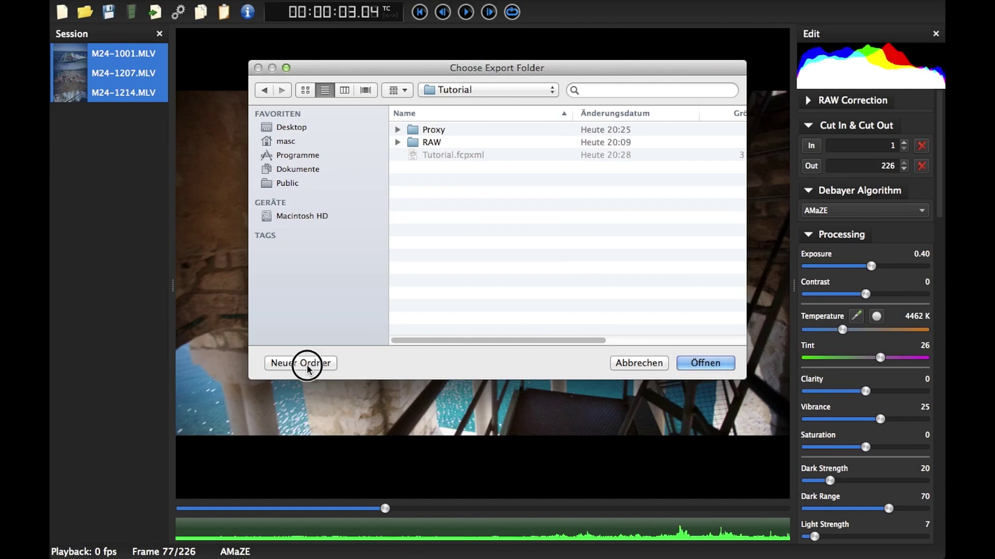
pyautogui.write('Graded')
pyautogui.press('Return')
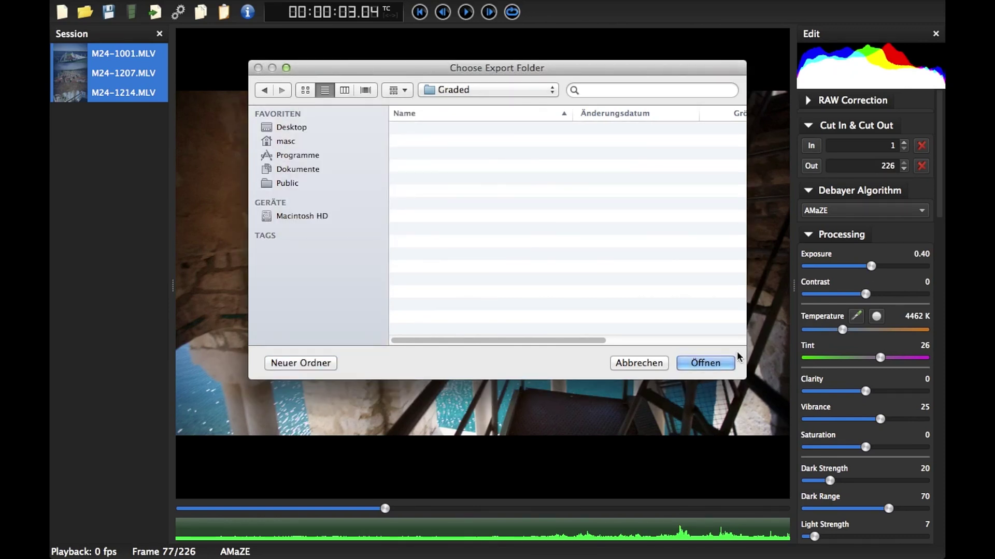
pyautogui.click(691, 362)
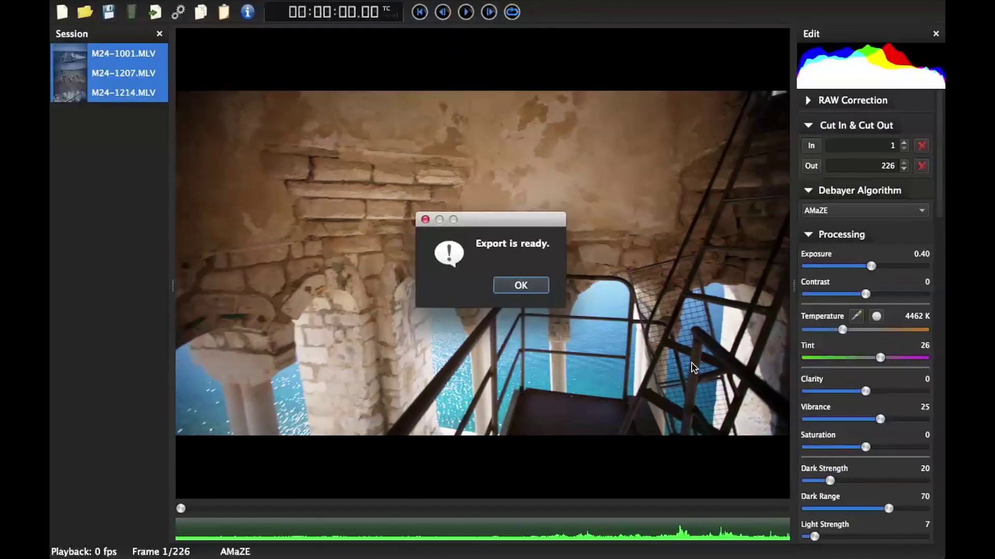
pyautogui.click(516, 285)
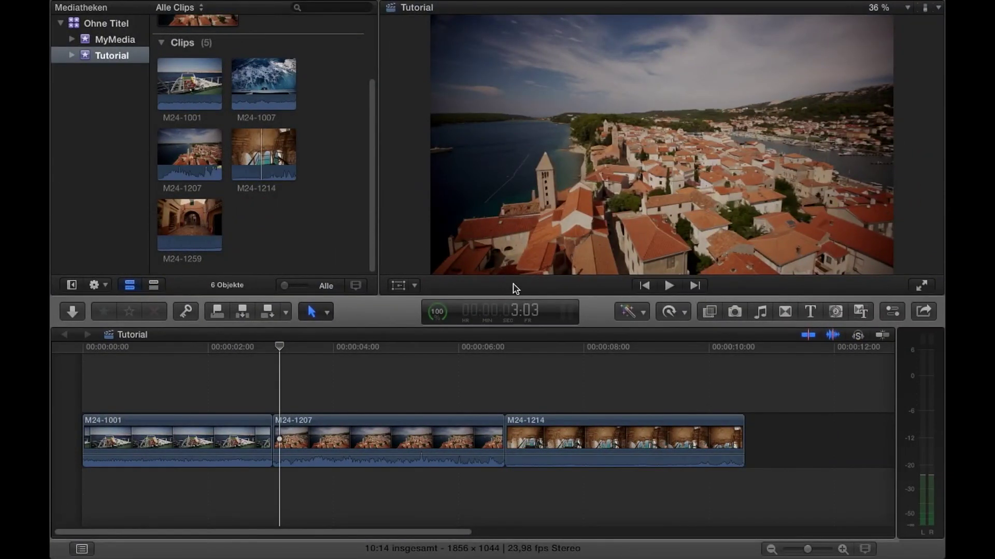
# - Select all five clips in the event browser and bring up Relink Files
pyautogui.moveTo(197, 4)
pyautogui.click(245, 179)
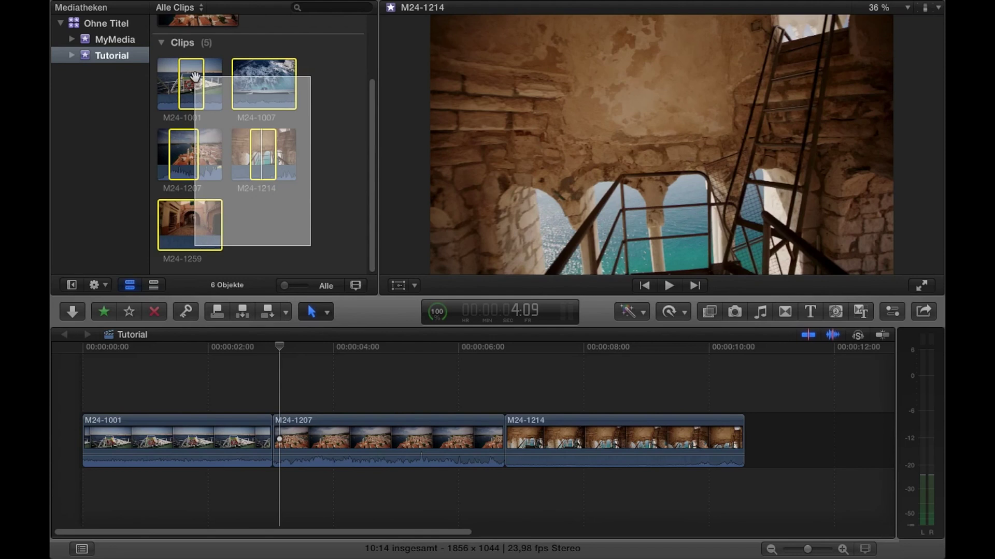
pyautogui.moveTo(244, 179); pyautogui.dragTo(156, 67)
pyautogui.click(181, 8)
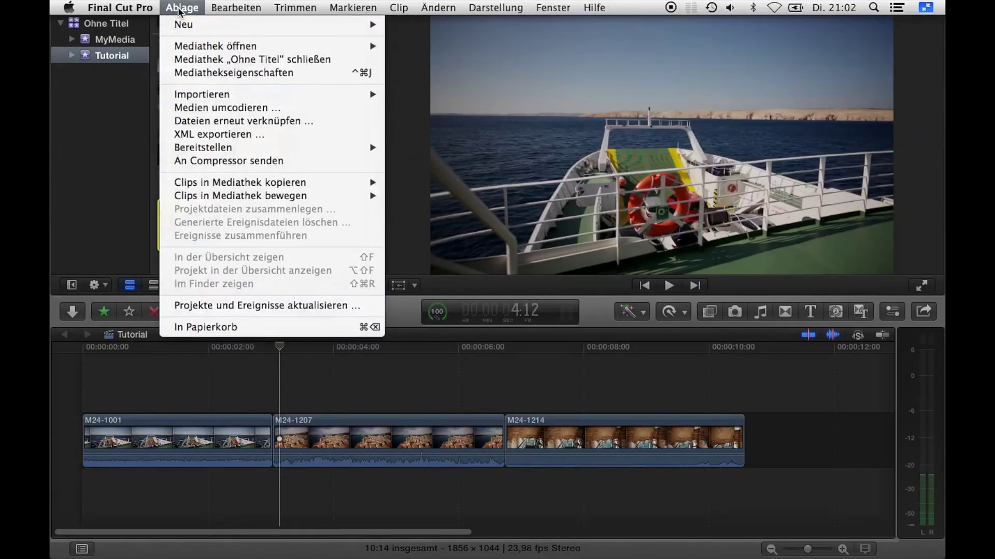
pyautogui.click(202, 122)
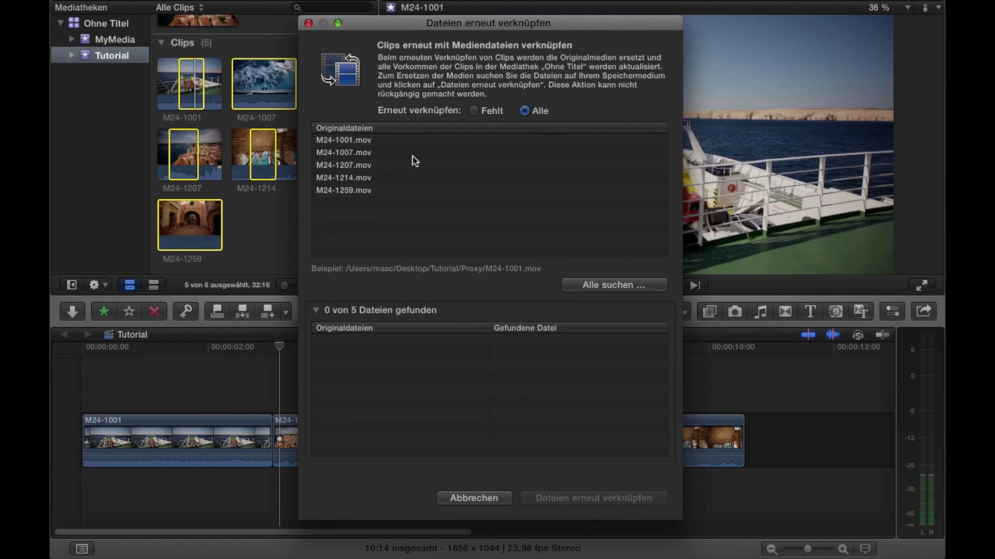
# - Relink the clips to the graded ProRes files in Desktop/Tutorial/Graded
pyautogui.click(612, 291)
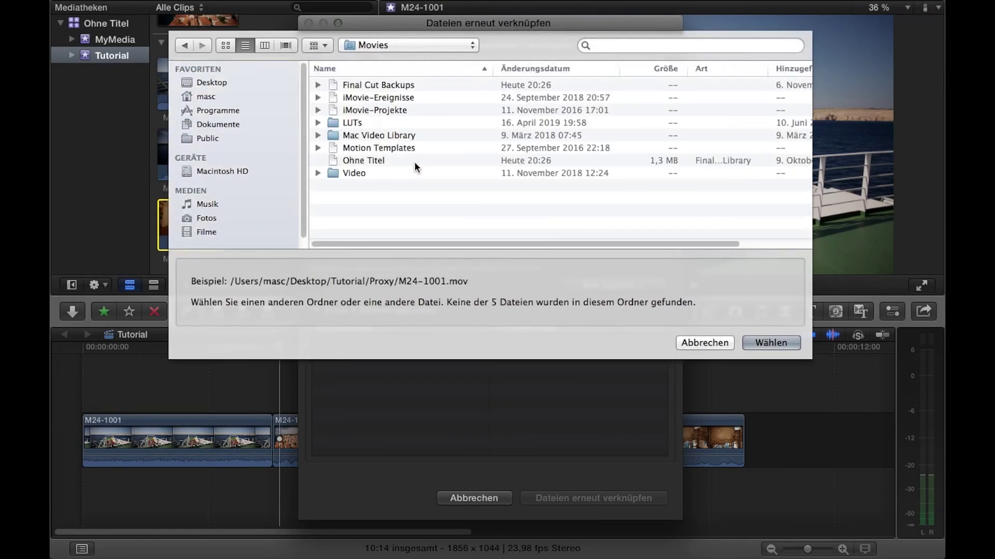
pyautogui.click(223, 84)
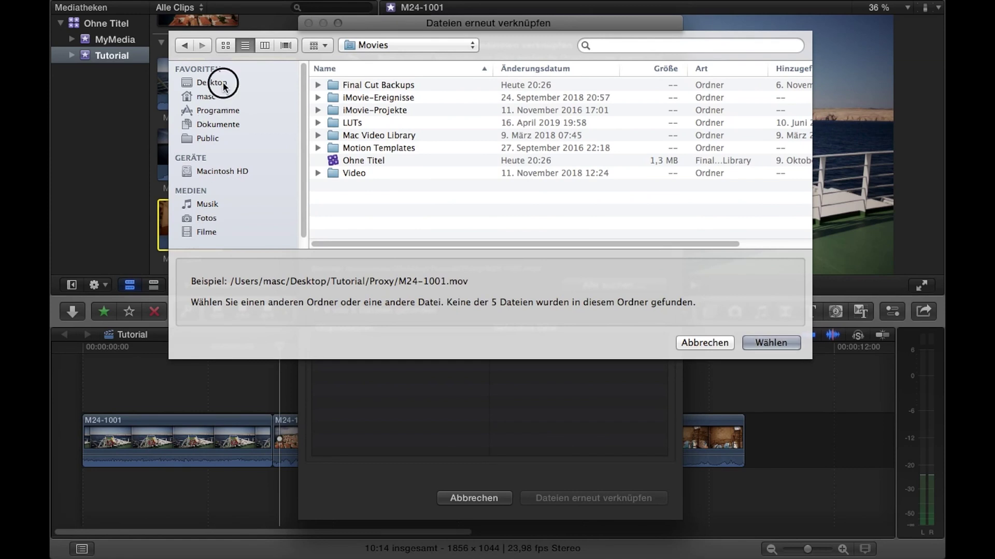
pyautogui.click(365, 198)
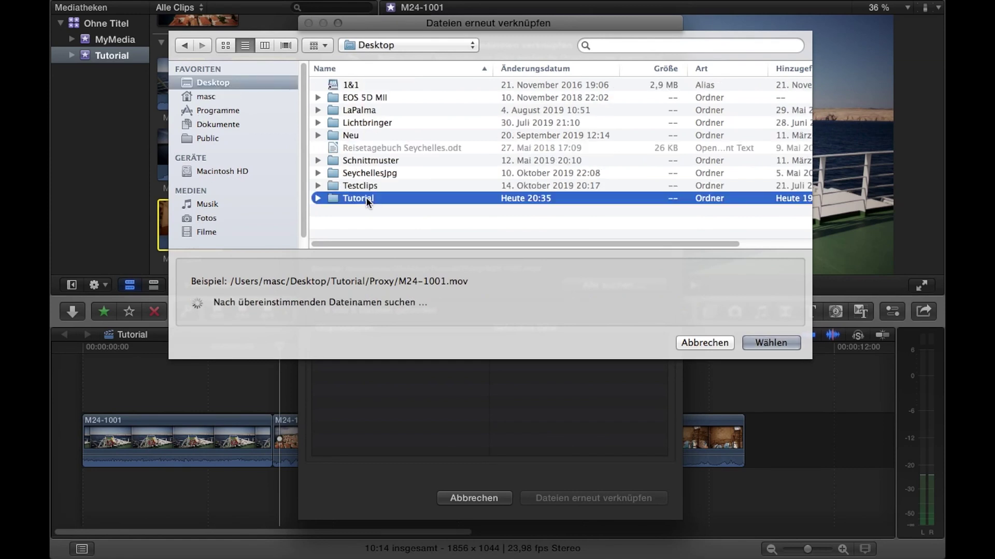
pyautogui.doubleClick(380, 197)
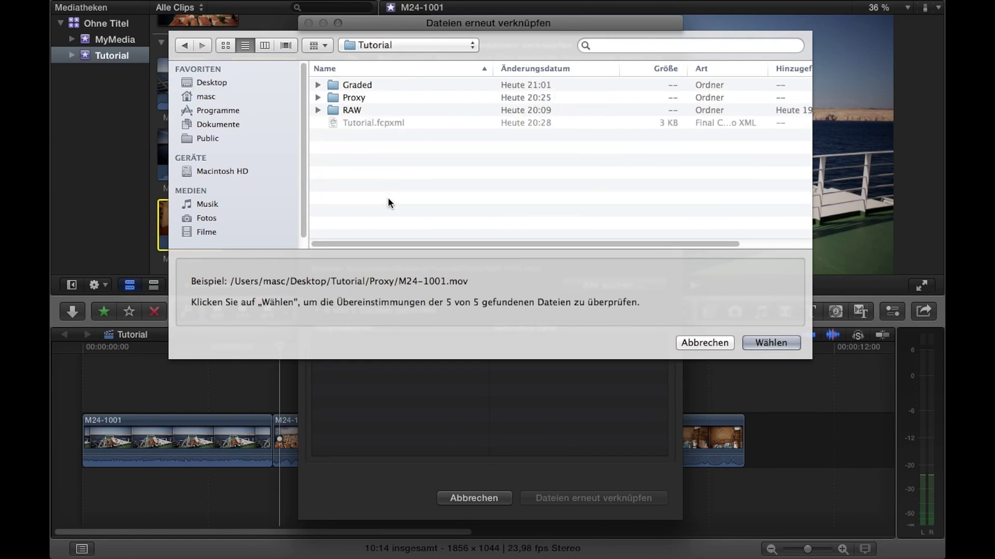
pyautogui.doubleClick(375, 83)
pyautogui.click(771, 343)
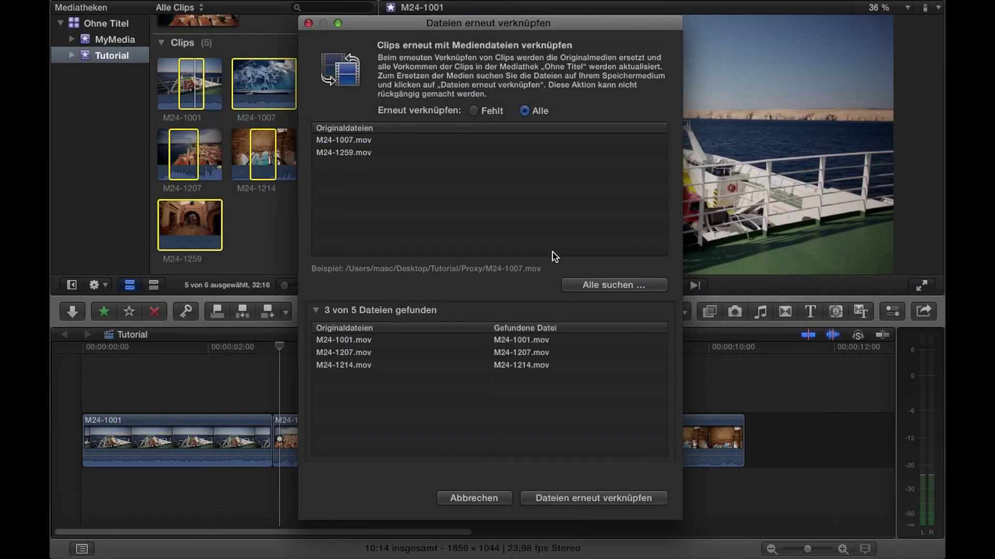
pyautogui.click(580, 497)
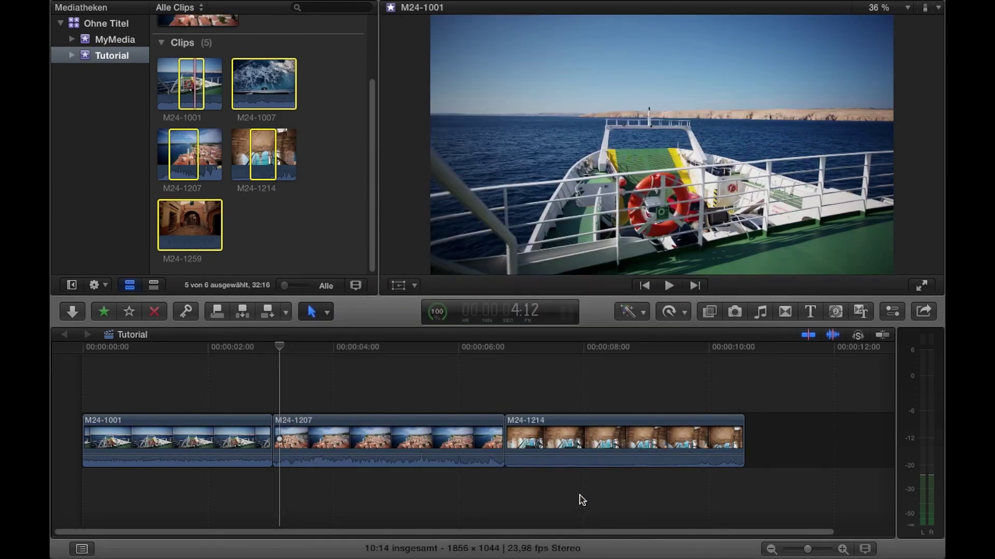
# - Focus the timeline, turn on clip skimming, and move the playhead to about 2:04
pyautogui.click(580, 497)
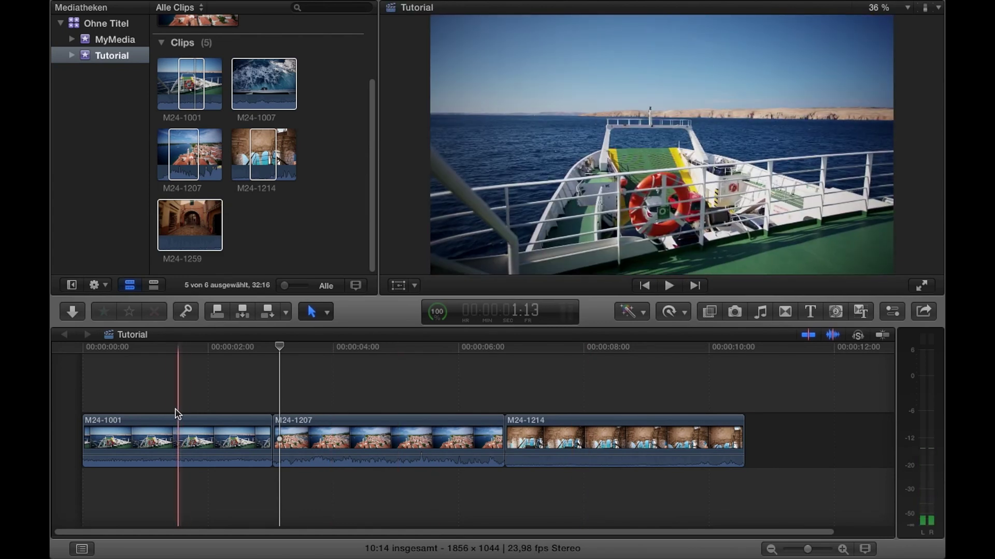
pyautogui.press('super+alt+s')
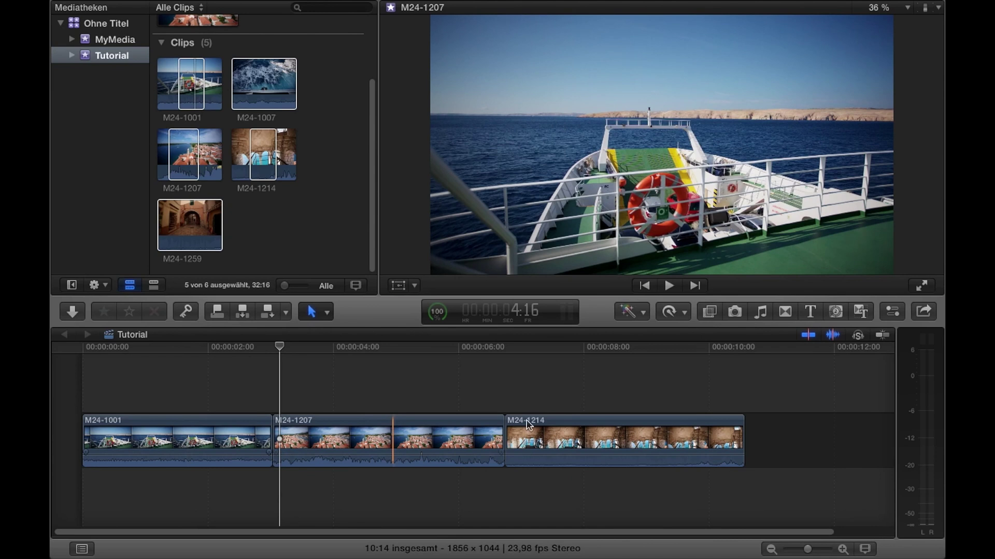
pyautogui.click(218, 350)
pyautogui.moveTo(152, 4)
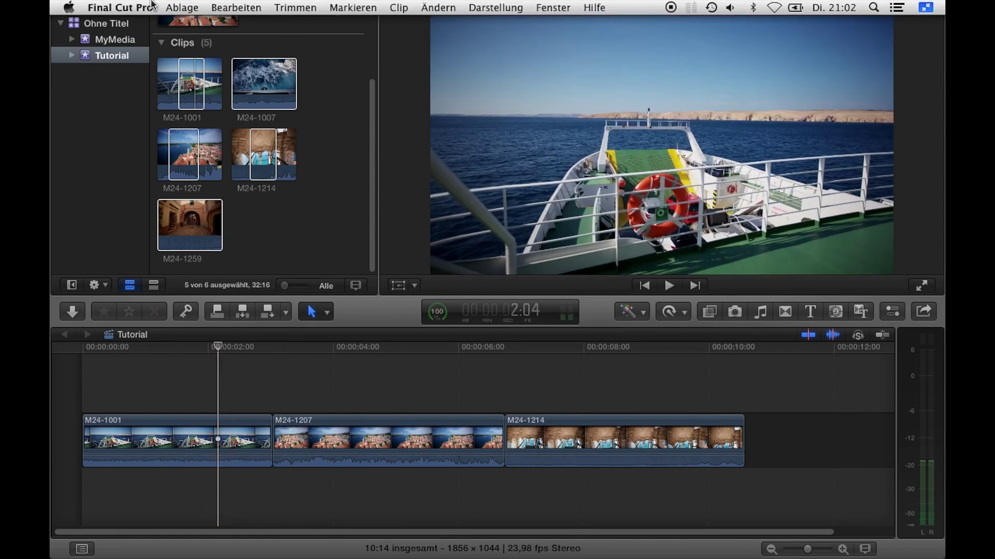
pyautogui.click(184, 7)
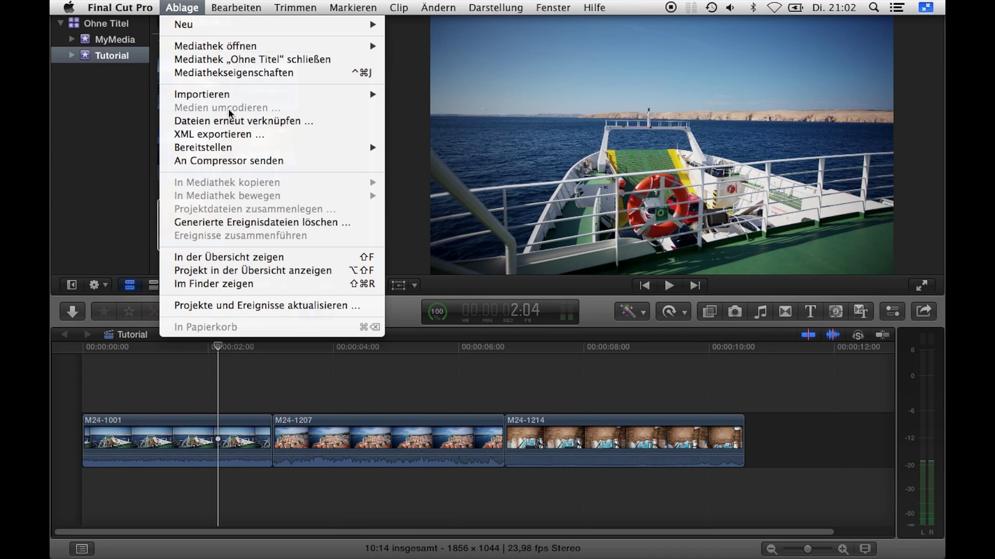
# - Share the project as an H.264 movie named 'Tutorial', saved into Desktop/Tutorial
pyautogui.moveTo(301, 147)
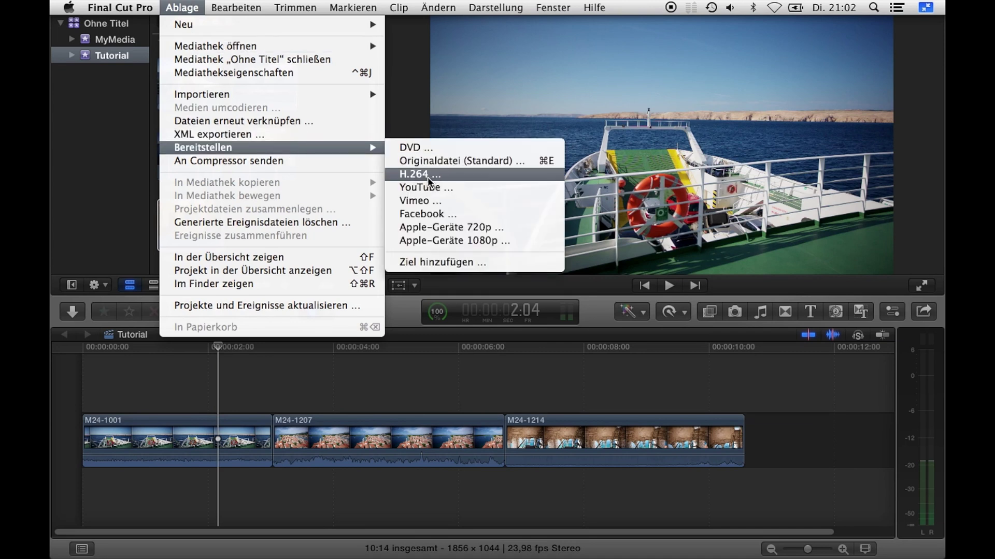
pyautogui.click(427, 176)
pyautogui.click(298, 170)
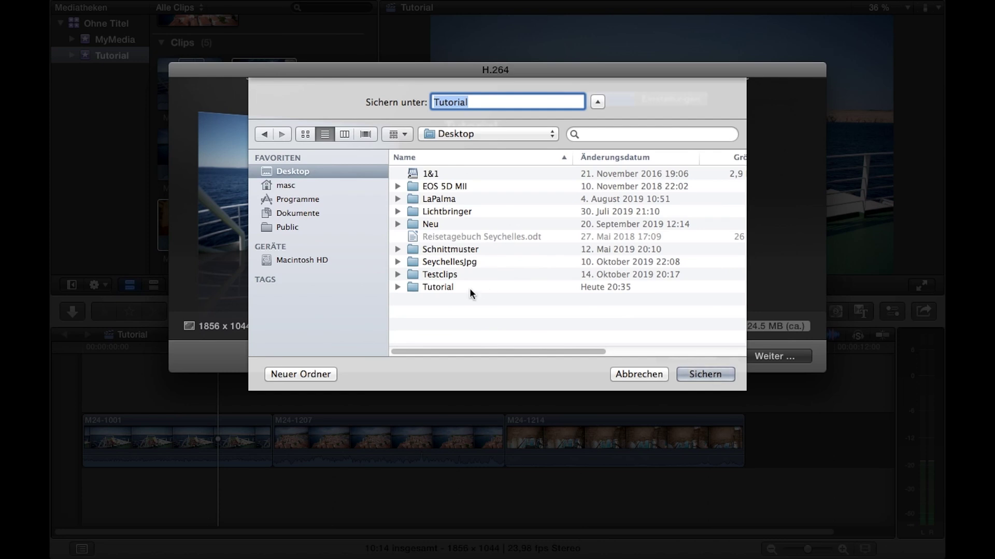
pyautogui.doubleClick(457, 285)
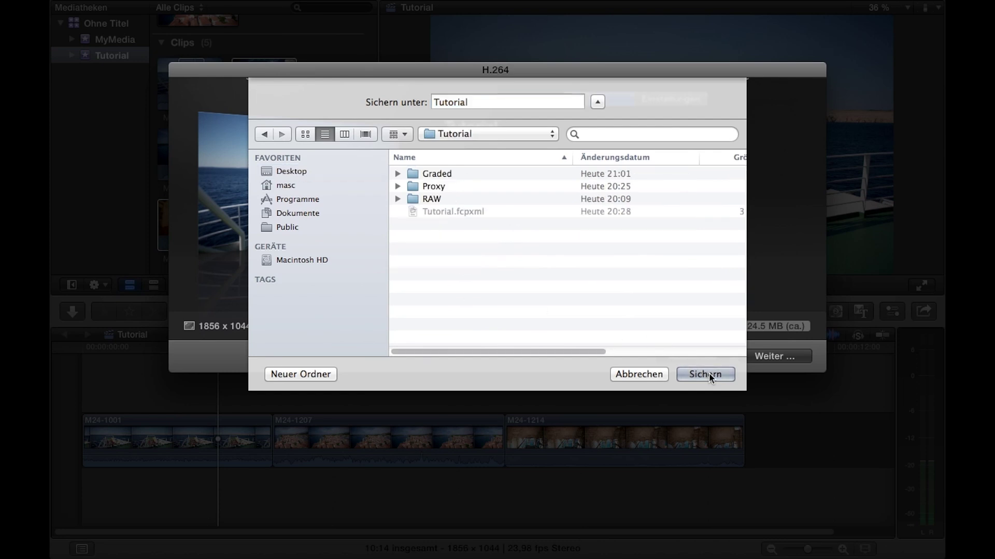
pyautogui.click(710, 375)
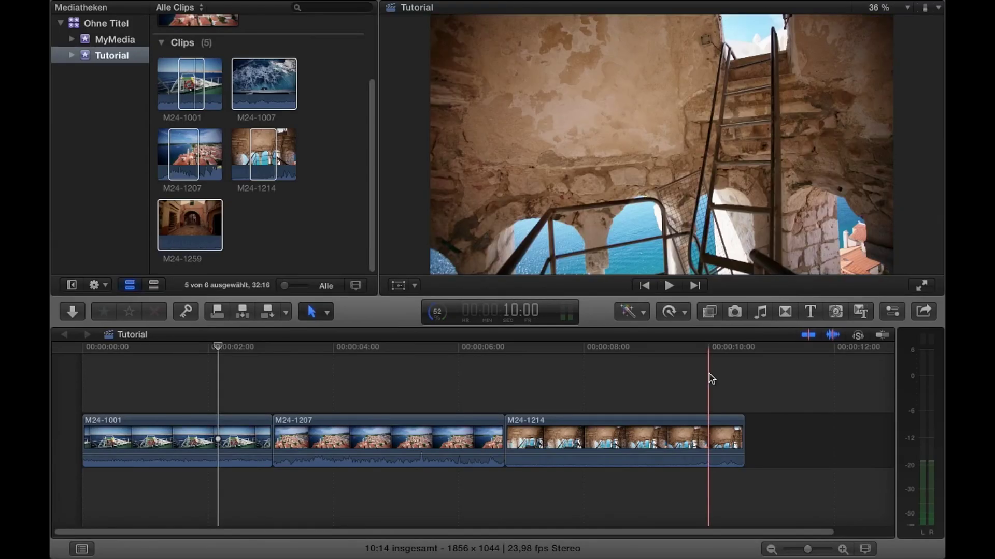